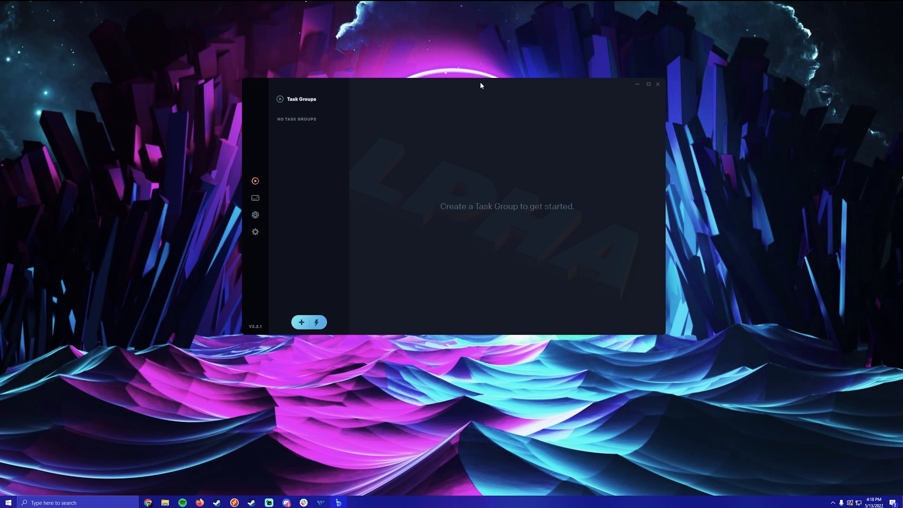
- Enlarge the Alpha AIO window from its corner and move it toward the upper left of the desktop
left_click_drag(481, 85, 498, 134)
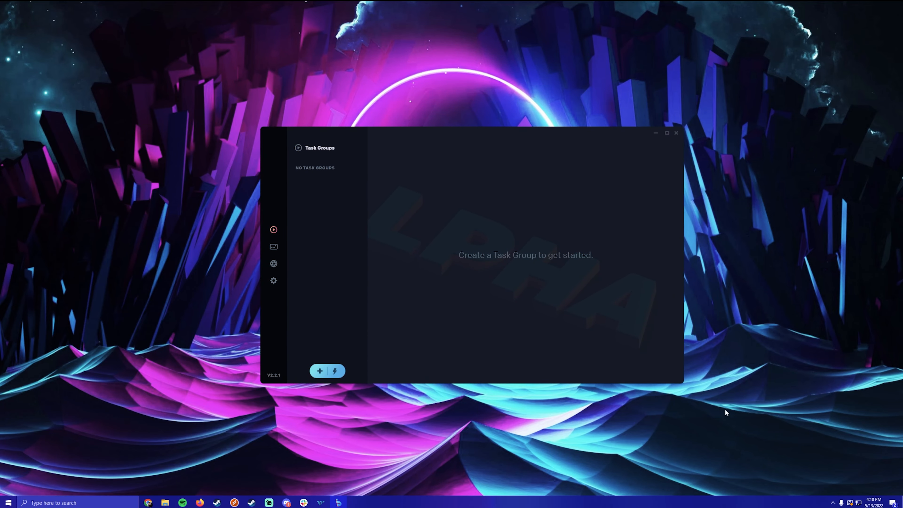
left_click_drag(683, 383, 852, 471)
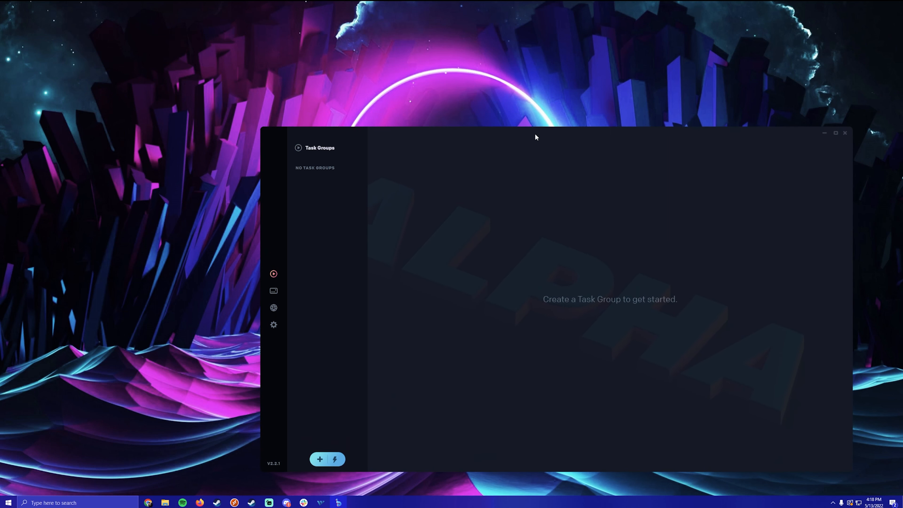
left_click_drag(535, 134, 410, 51)
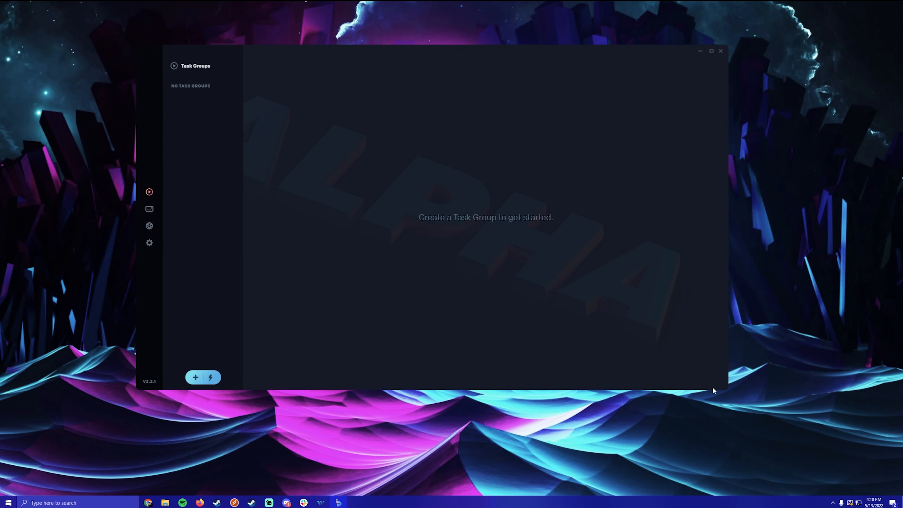
left_click_drag(727, 389, 827, 433)
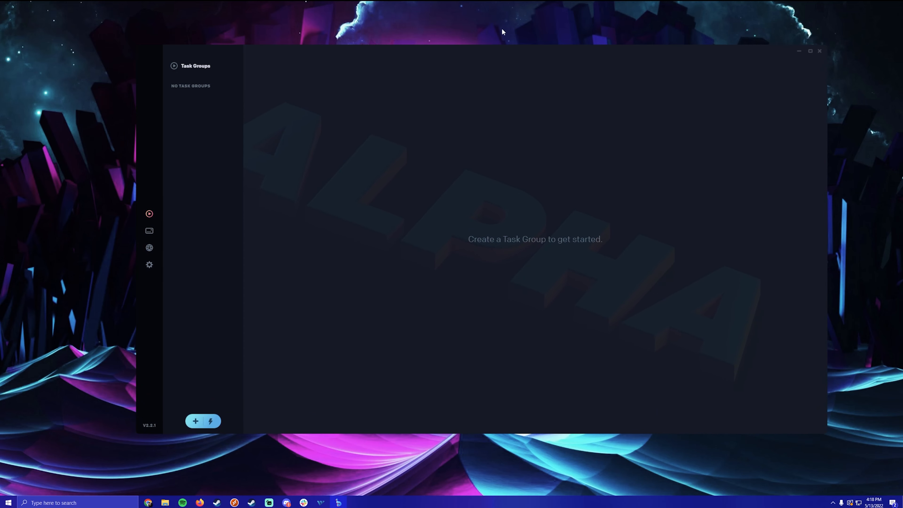
left_click_drag(453, 48, 409, 45)
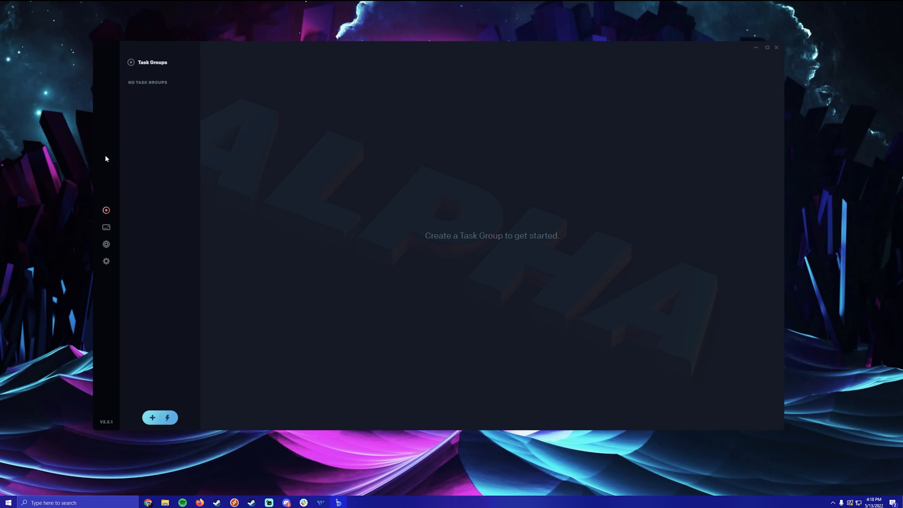
- In the Webhooks preferences, keep Discord as the Success webhook platform
left_click(106, 261)
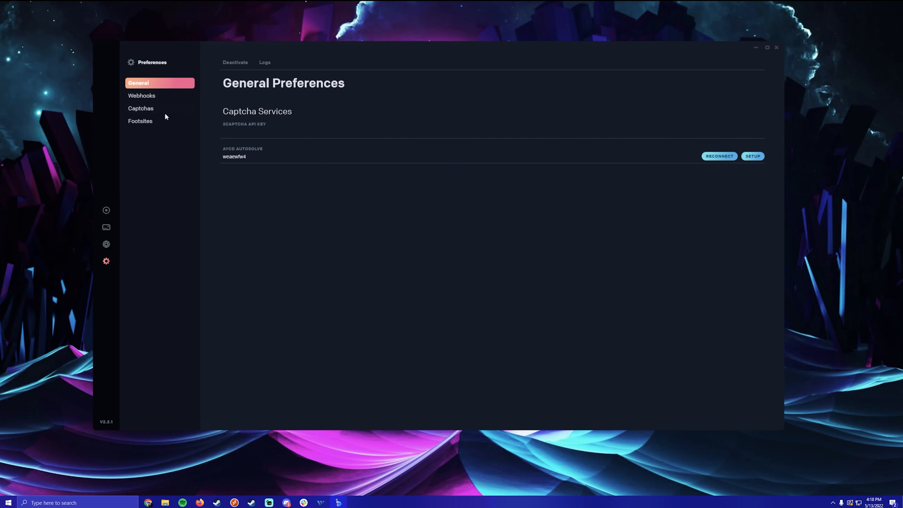
left_click(135, 95)
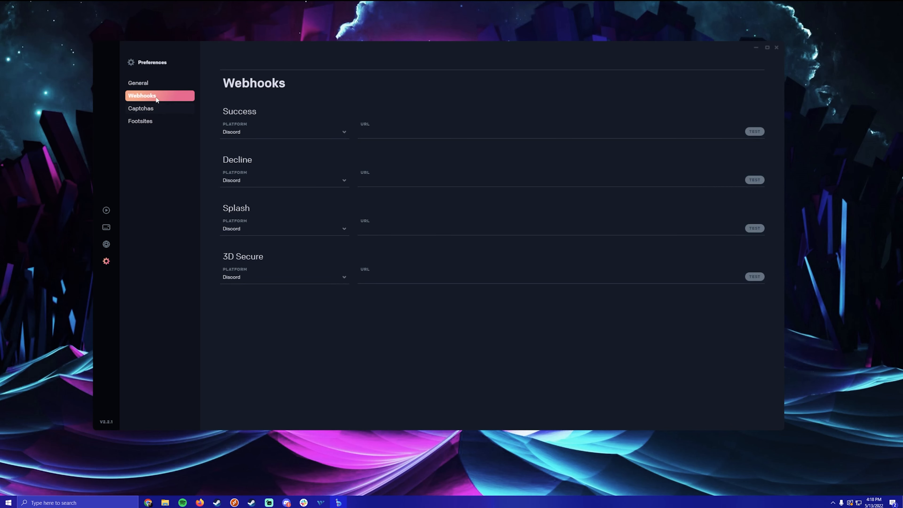
left_click(298, 134)
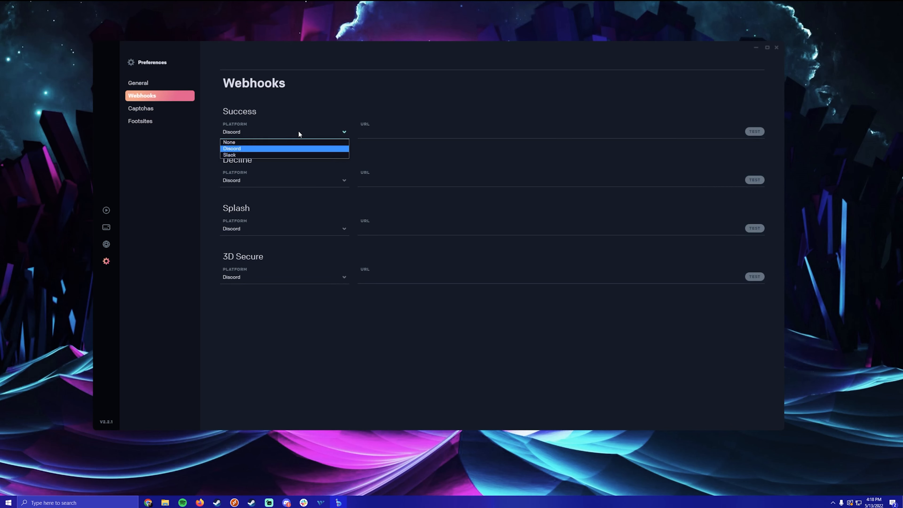
left_click(273, 152)
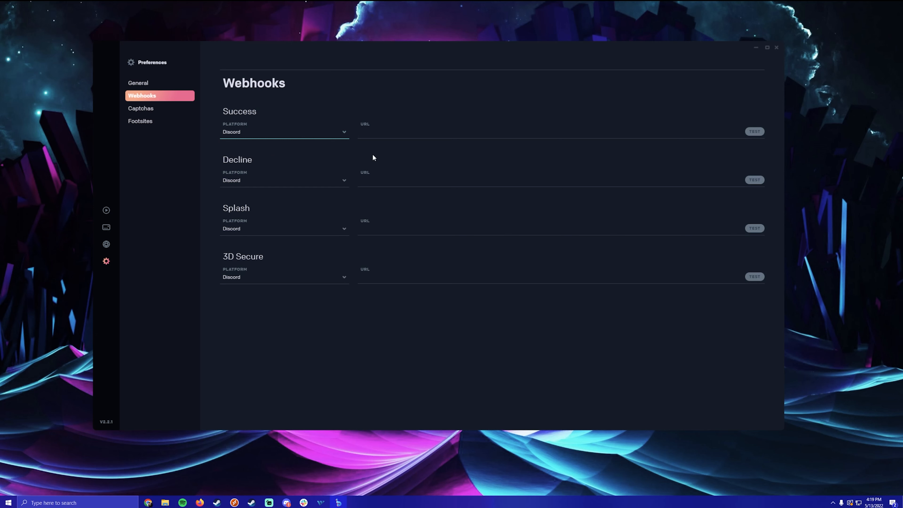
- Inspect the Success, Decline and 3D Secure webhook URL fields, then return to General preferences
left_click(568, 132)
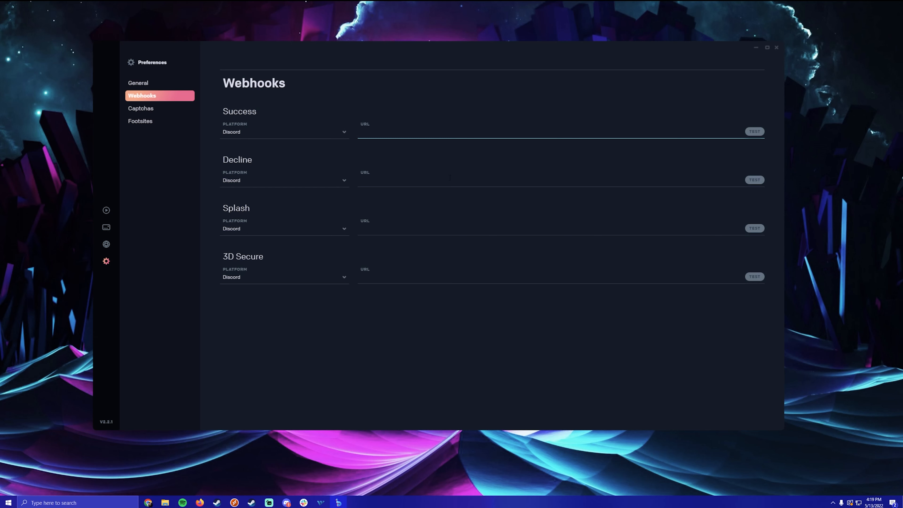
left_click(369, 180)
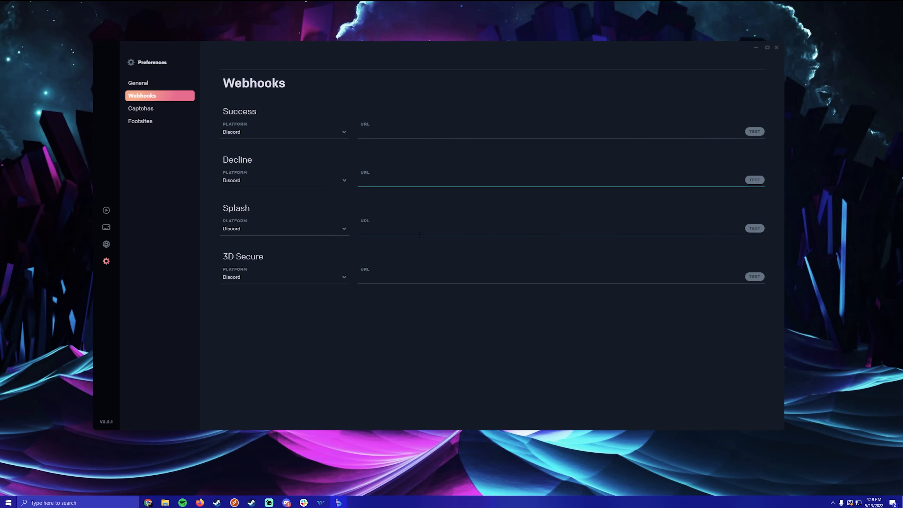
left_click(382, 284)
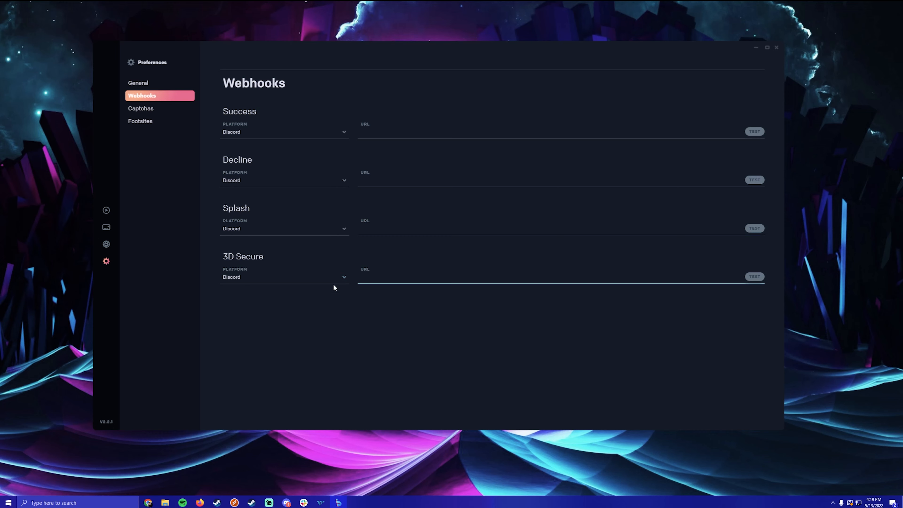
left_click(145, 81)
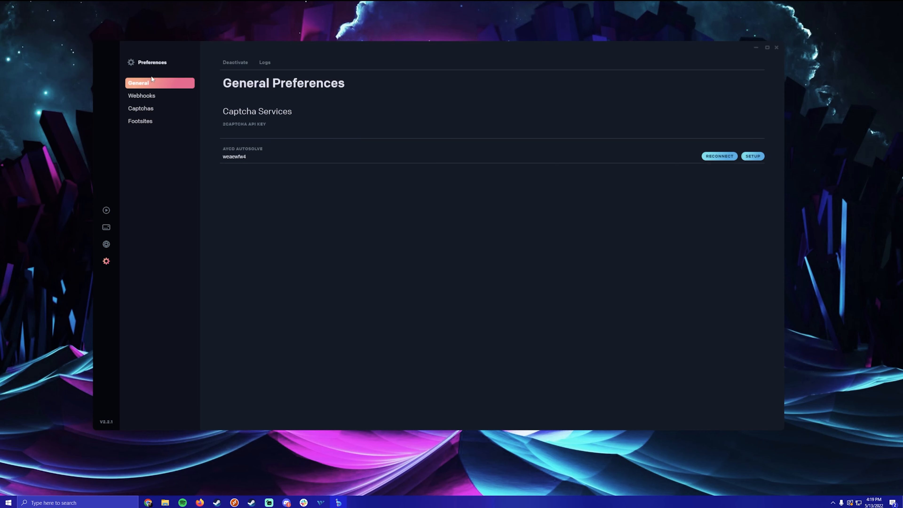
left_click(265, 62)
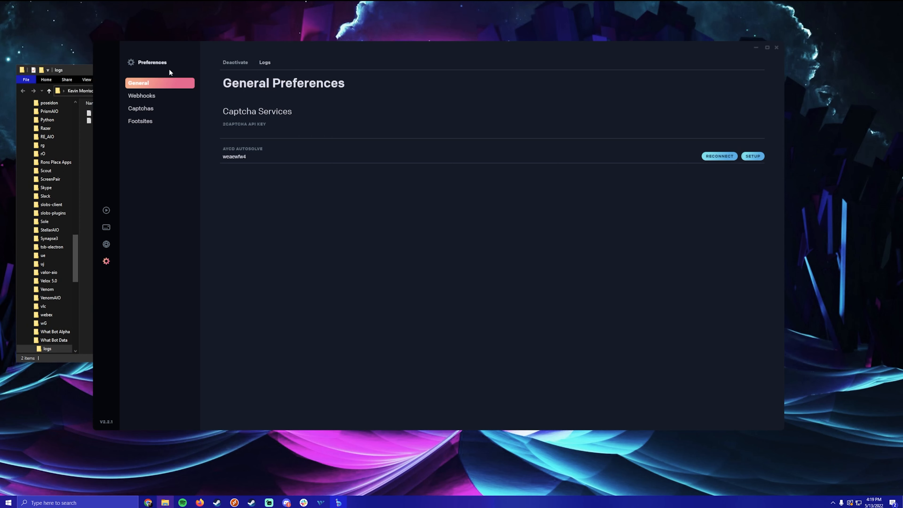
right_click(168, 501)
left_click(173, 486)
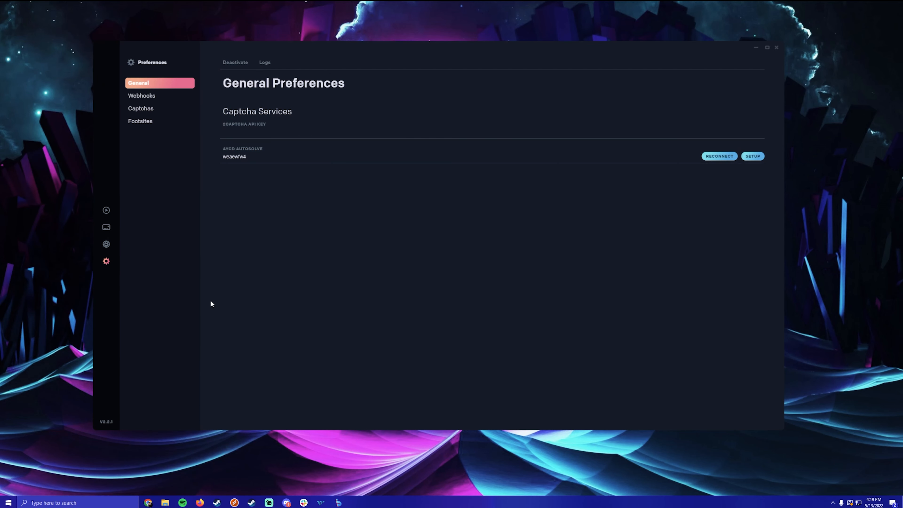
left_click(245, 62)
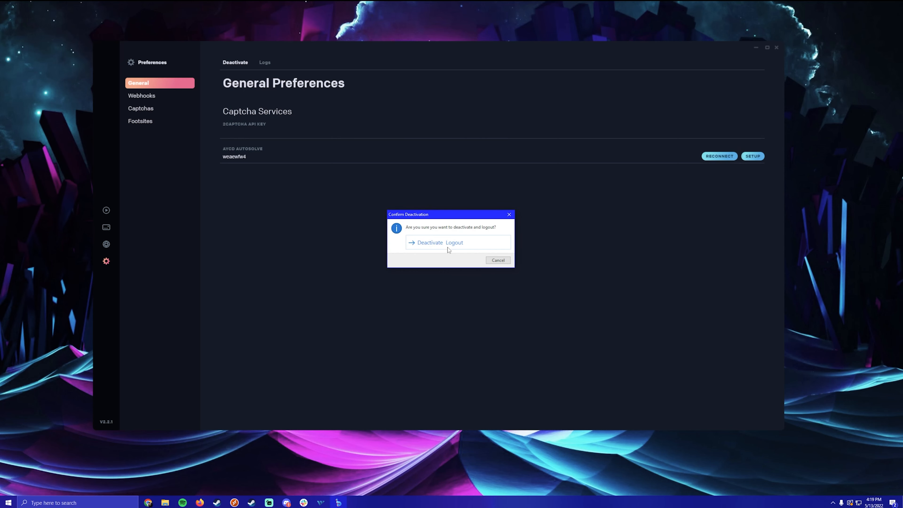
left_click(508, 215)
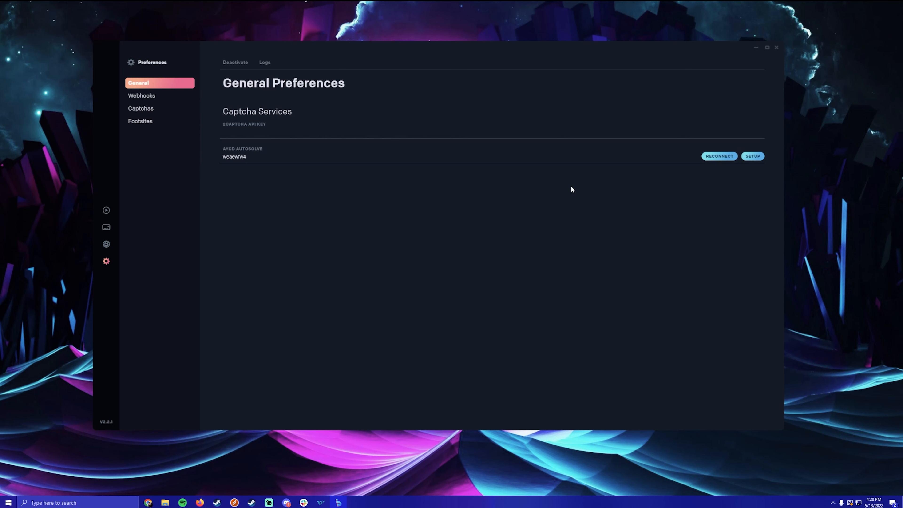
- Replace the AYCD AutoSolve access token and API key, save, and dismiss the invalid-token error
left_click(756, 157)
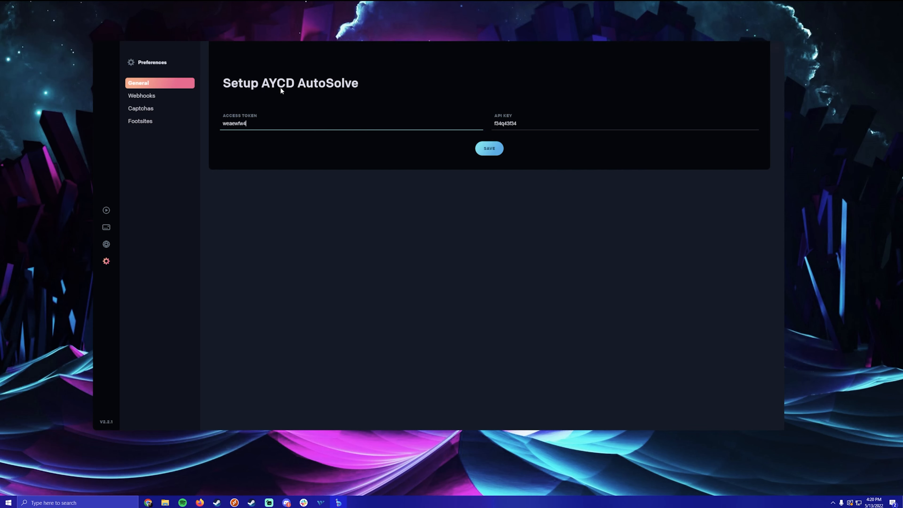
double_click(234, 123)
key("Tab")
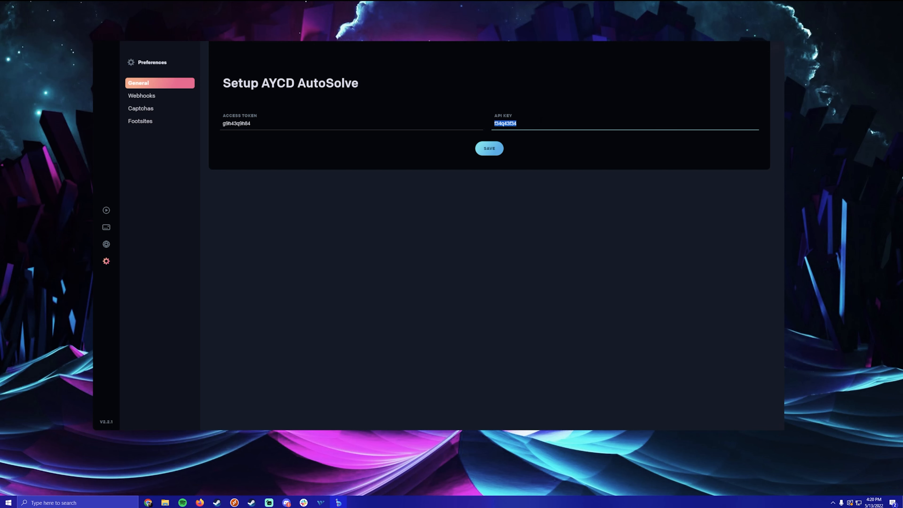
left_click(497, 149)
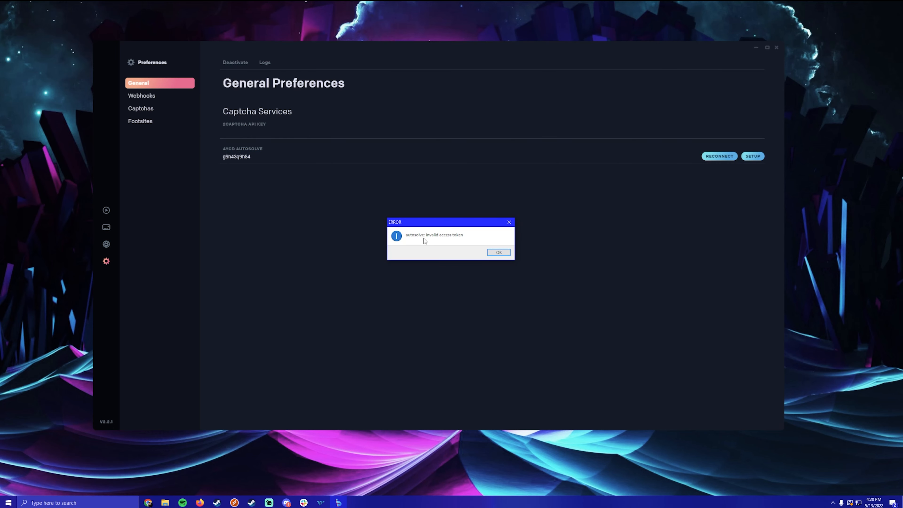
left_click(502, 254)
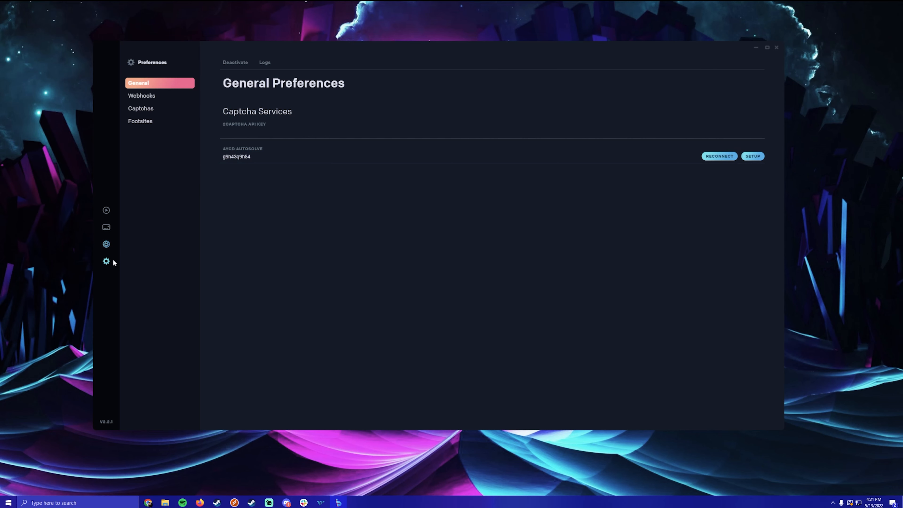
- Open the Proxy Groups page from the globe icon in the sidebar
left_click(106, 245)
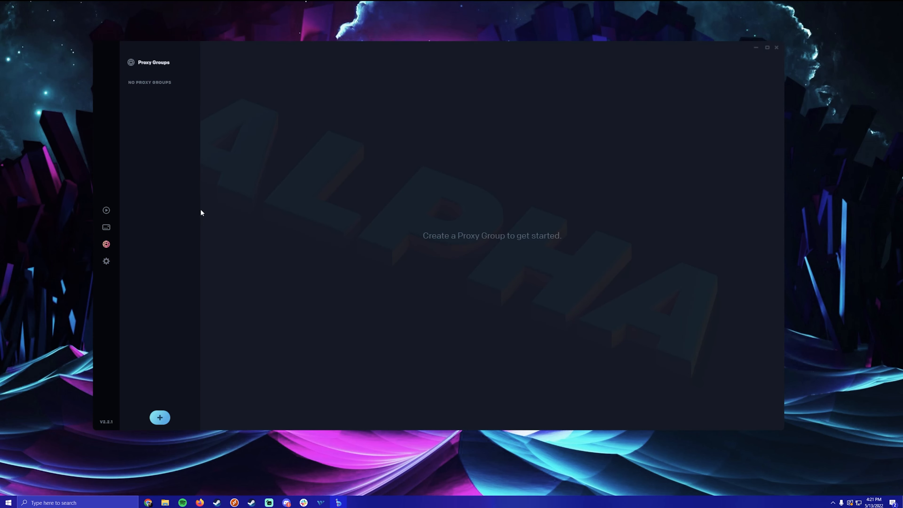
- Create a proxy group named 'list 1'
left_click(160, 417)
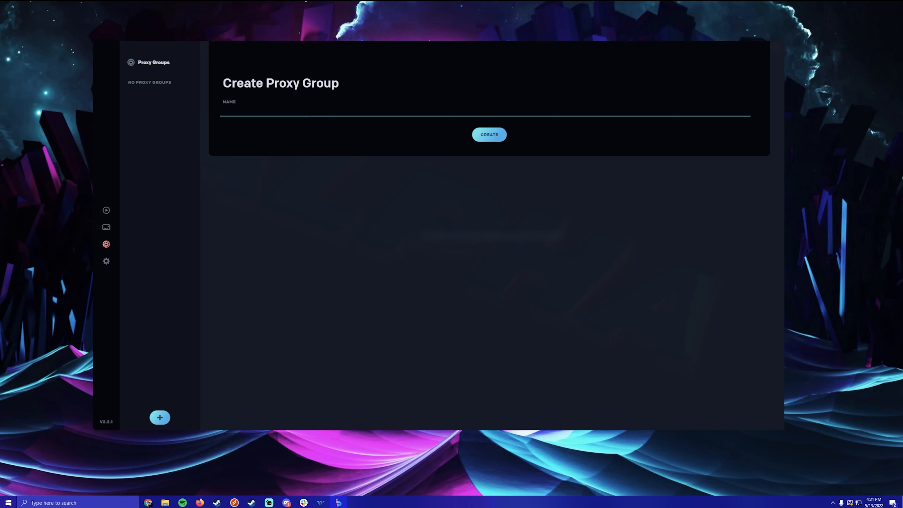
type("I")
type("list 1")
left_click(489, 135)
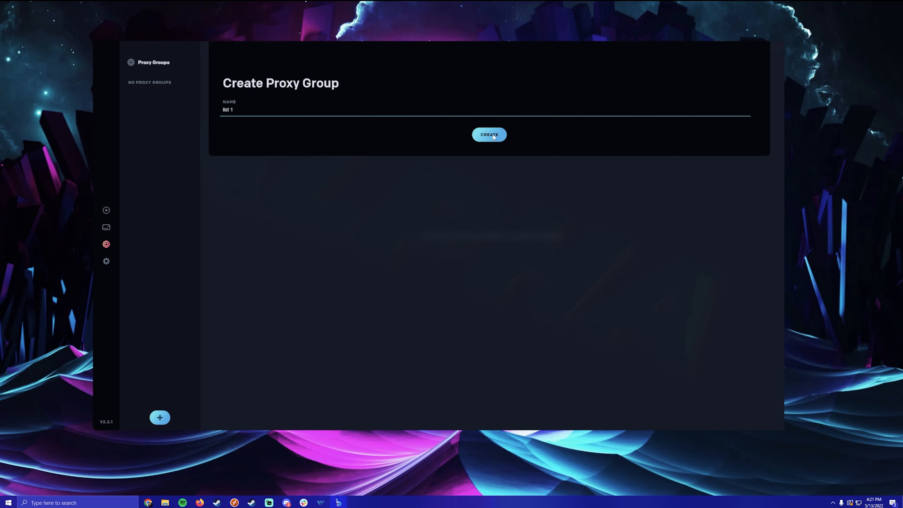
right_click(148, 83)
left_click(190, 200)
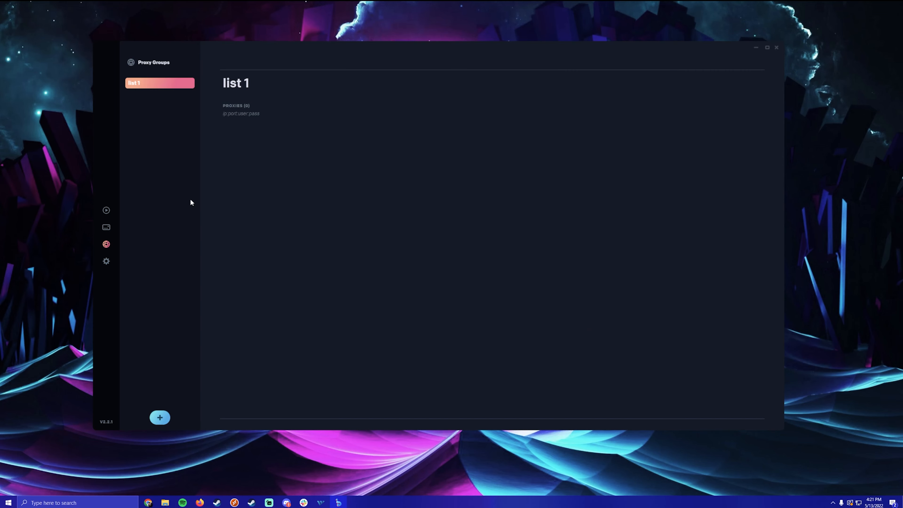
- Create three more proxy groups: 'list 2', 'list 3' and 'list 4'
left_click(159, 418)
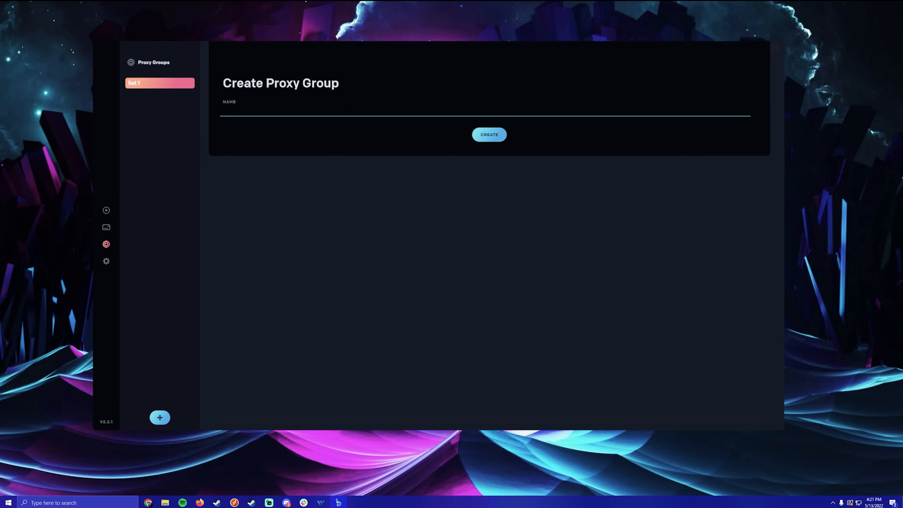
type("list 2")
key("Return")
left_click(159, 418)
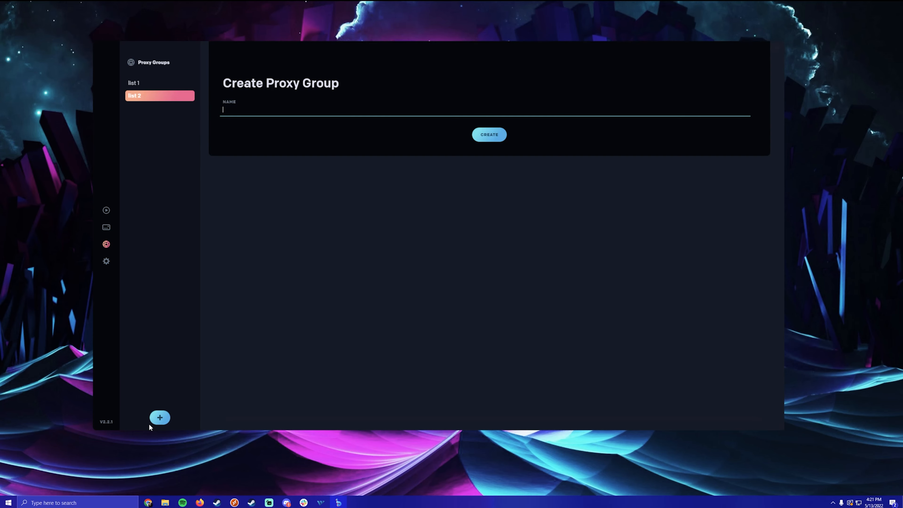
type("list 3")
key("Return")
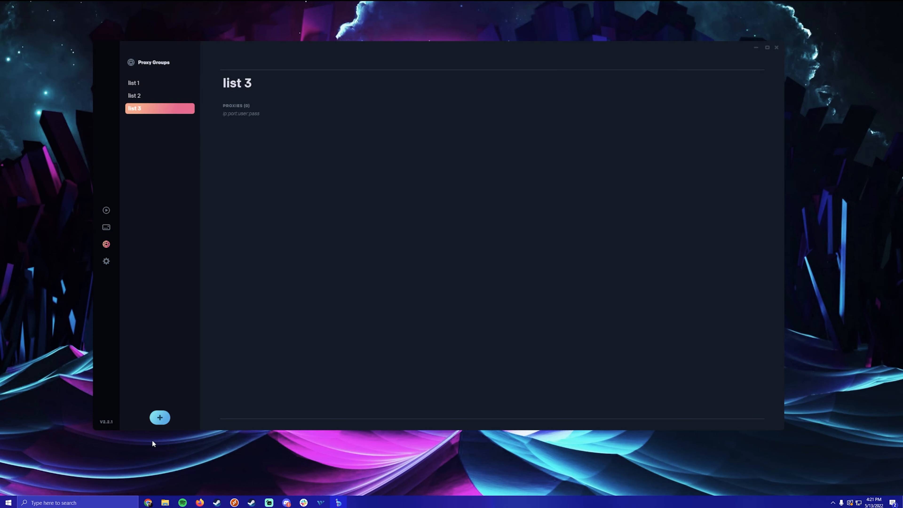
left_click(159, 417)
type("list 4")
key("Return")
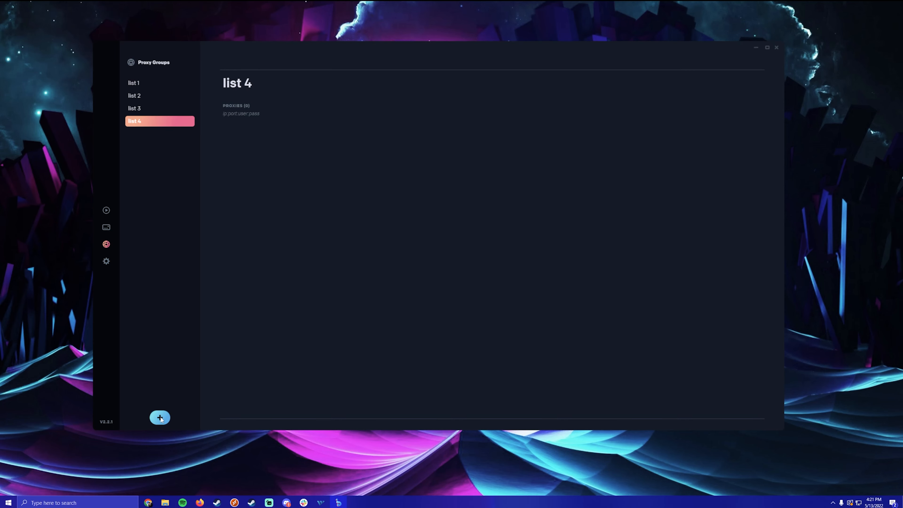
- Check the proxies in lists 1 through 4, end on list 2, then go to Profile Groups
left_click(150, 83)
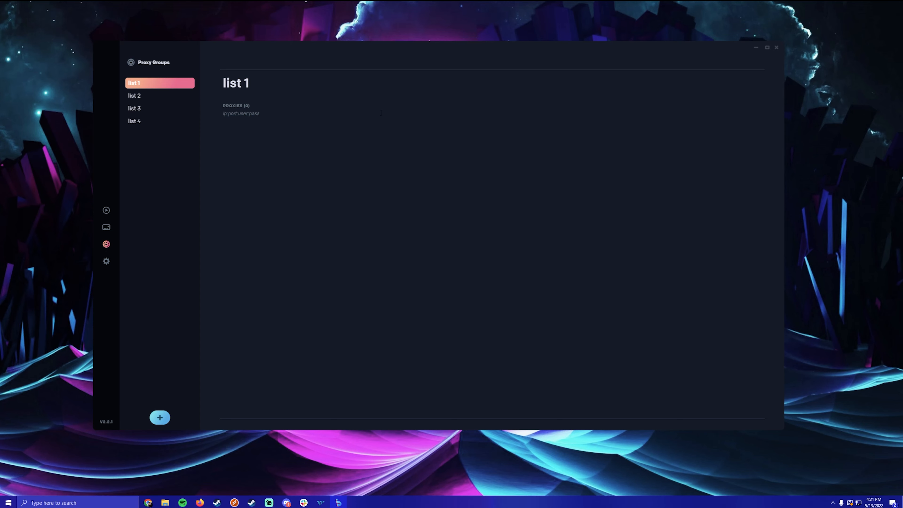
left_click(518, 172)
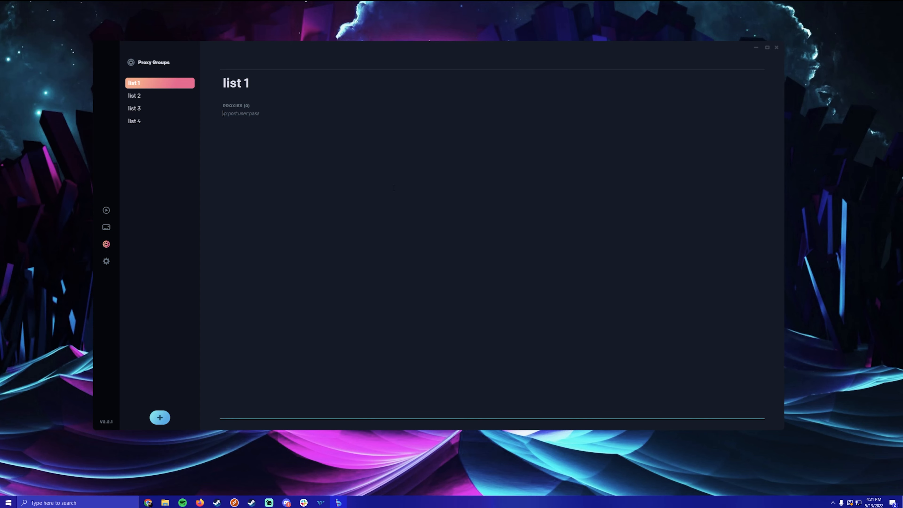
left_click(148, 97)
left_click(172, 110)
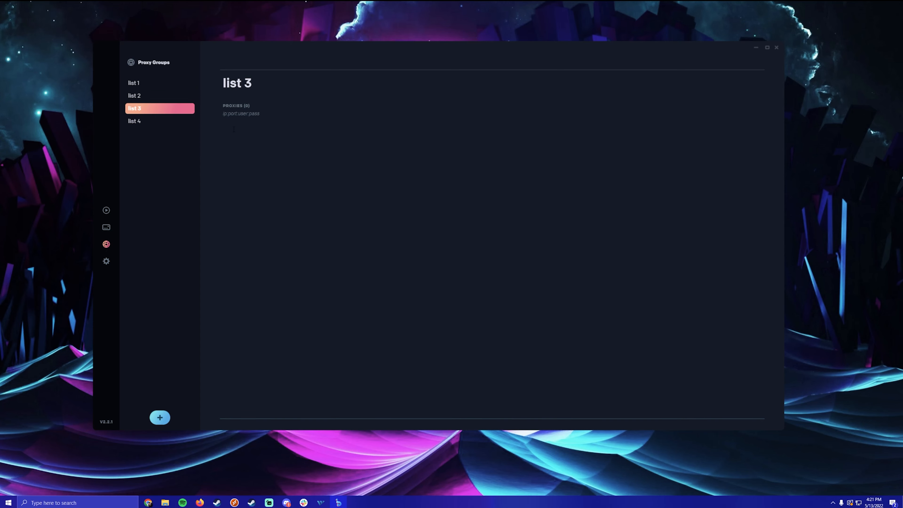
left_click(137, 121)
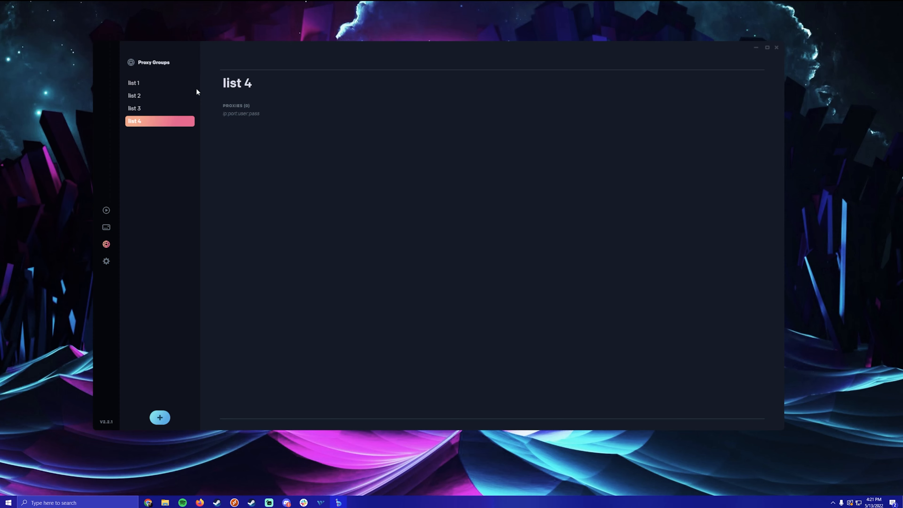
left_click(169, 95)
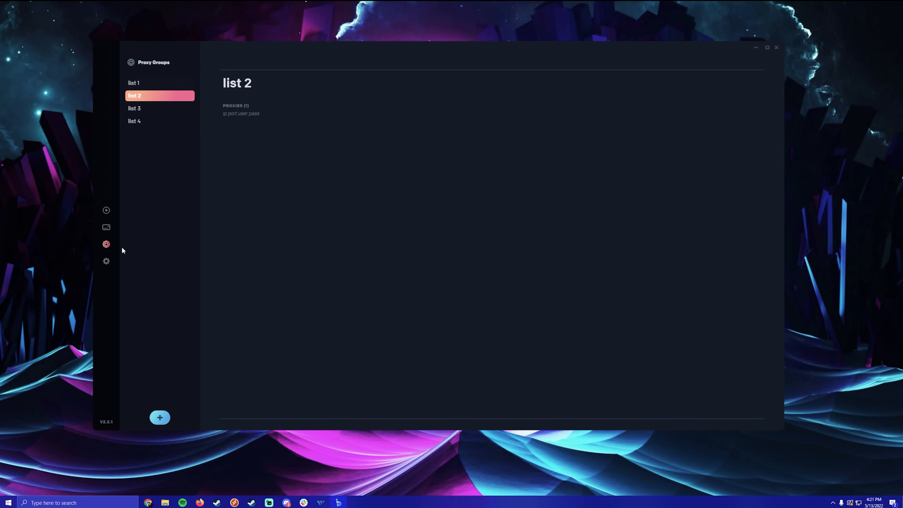
left_click(107, 227)
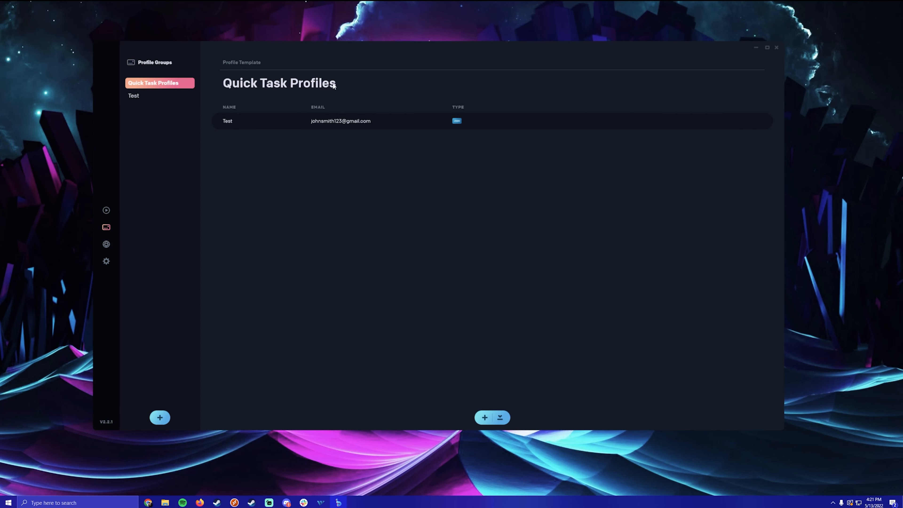
- Review the Test profile's details in Quick Task Profiles, then go back to the list
mouse_move(397, 125)
left_click(763, 120)
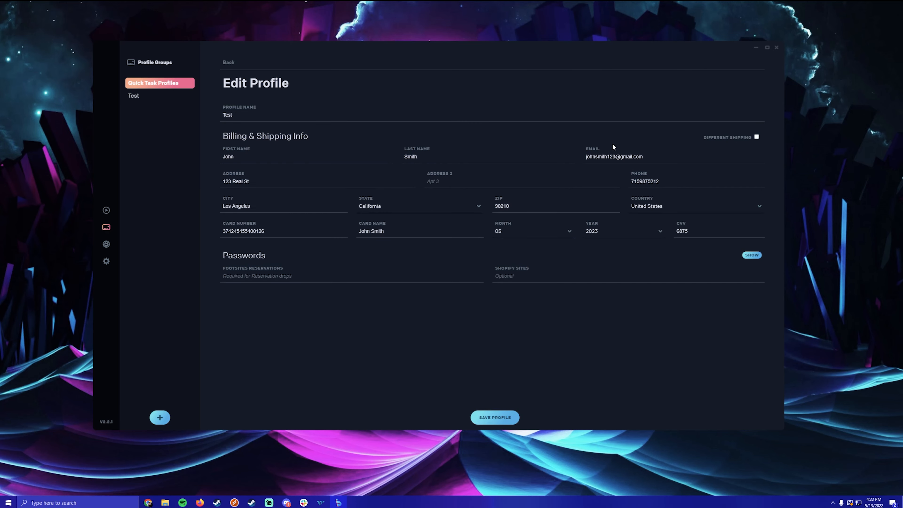
left_click_drag(275, 231, 181, 234)
left_click(469, 244)
left_click(230, 62)
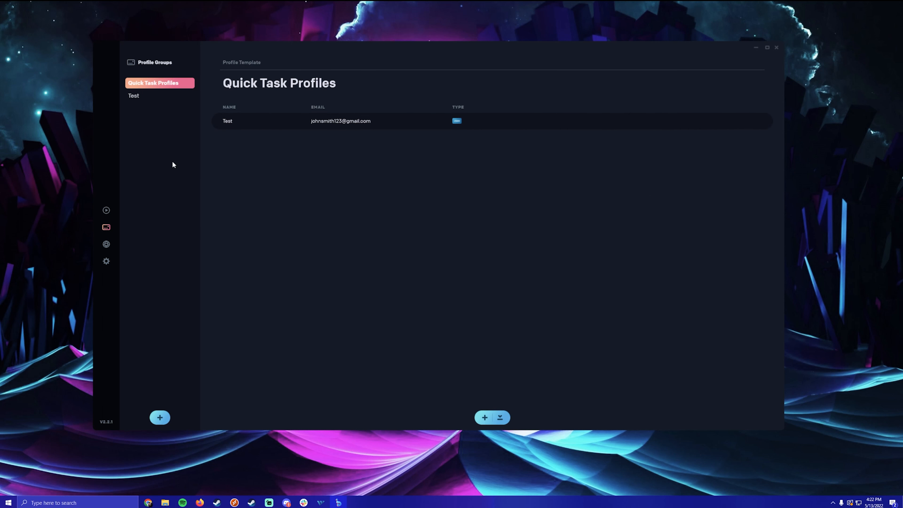
- Browse the Test and Quick Task Profiles groups, then add a new task group
left_click(158, 95)
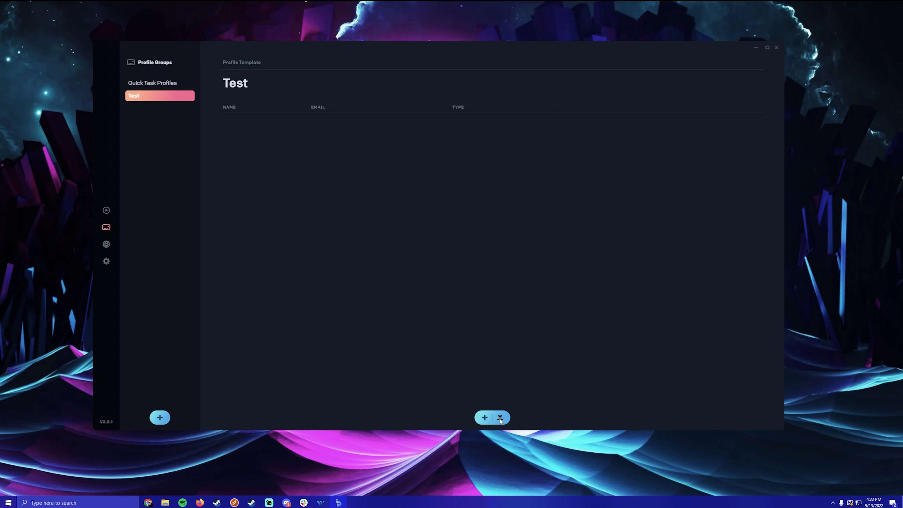
left_click(173, 82)
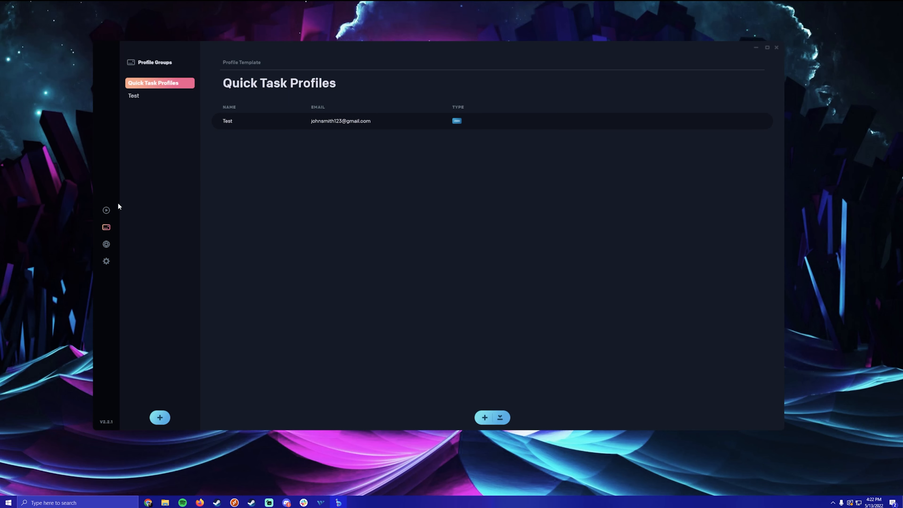
left_click(106, 210)
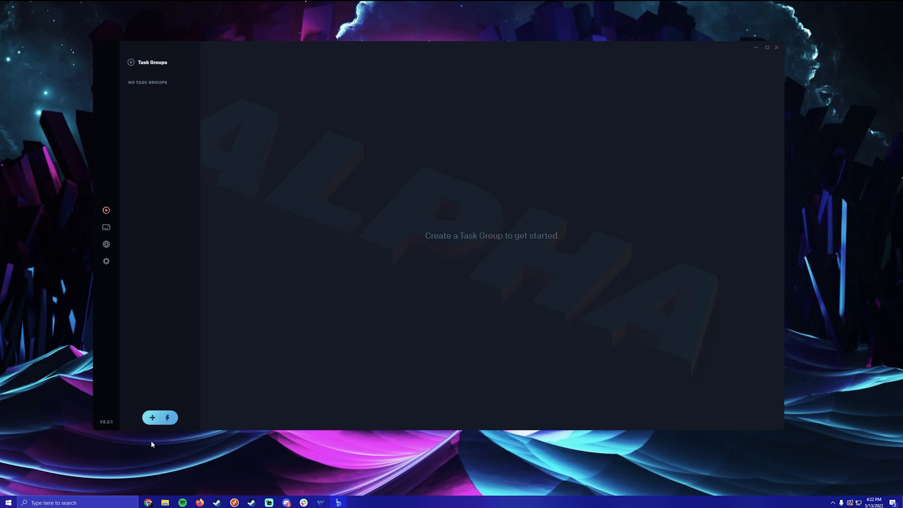
left_click(153, 417)
- Add three more task groups, set one to Yeezy Supply, then delete that group
left_click(152, 418)
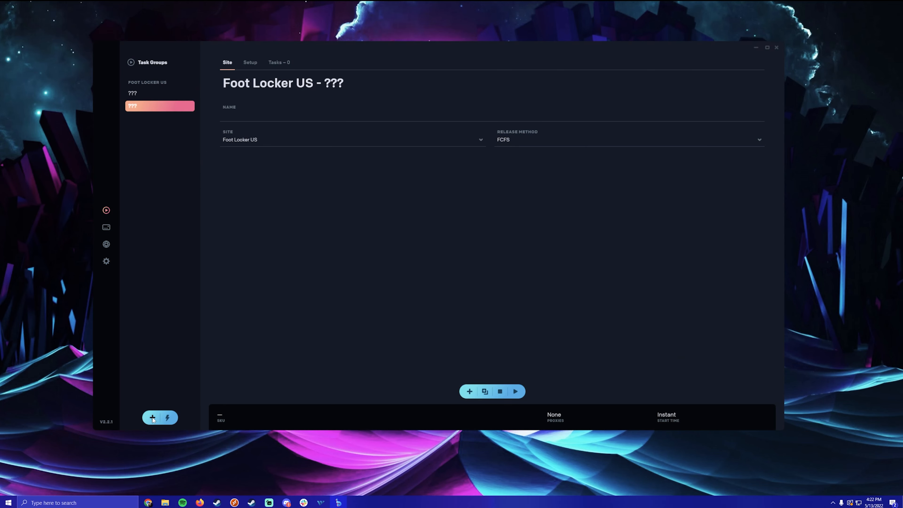
left_click(152, 417)
left_click(152, 417)
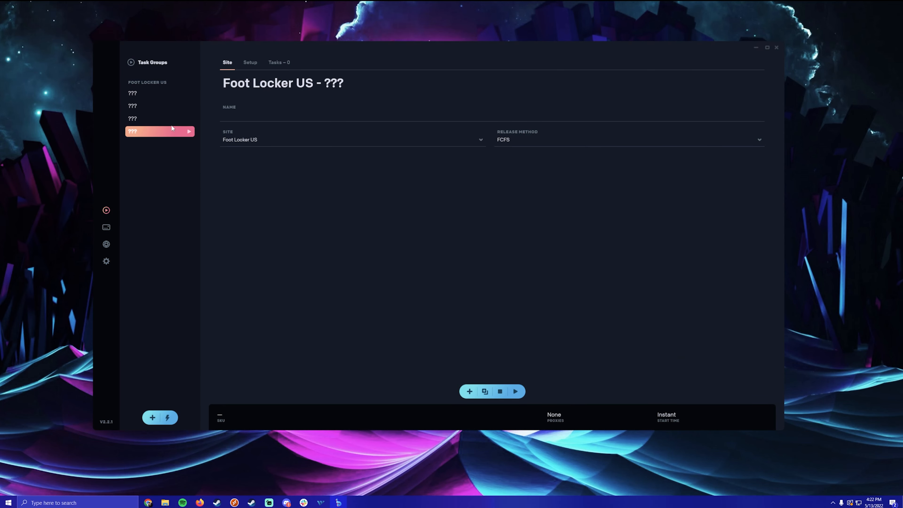
left_click(188, 93)
left_click(281, 143)
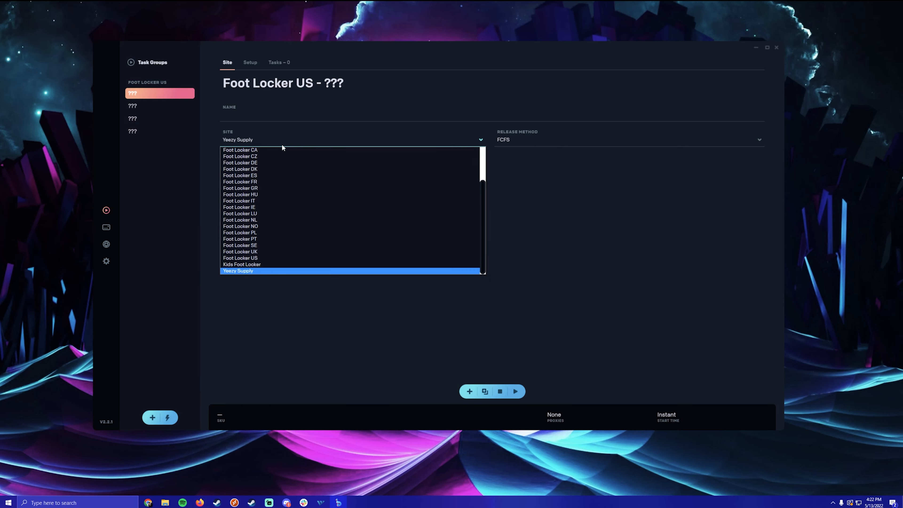
left_click(248, 102)
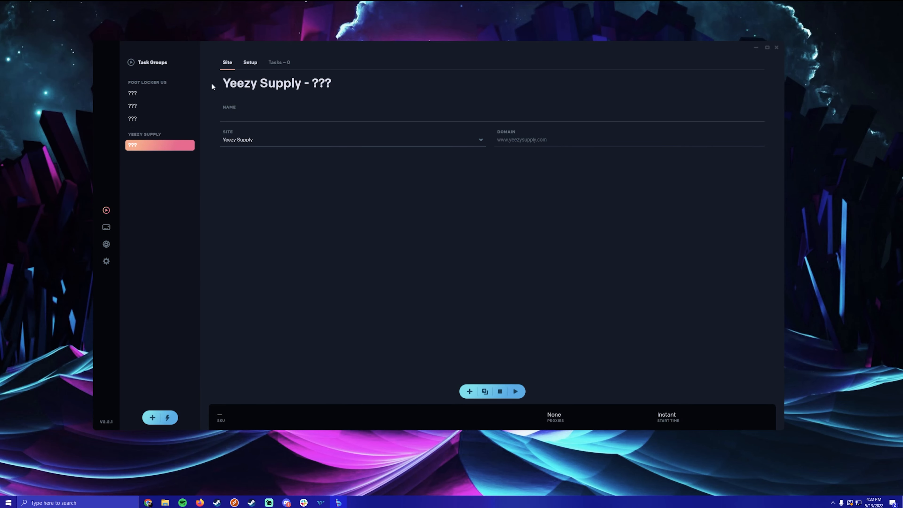
left_click(162, 91)
left_click(142, 144)
right_click(148, 144)
left_click(177, 161)
key("Return")
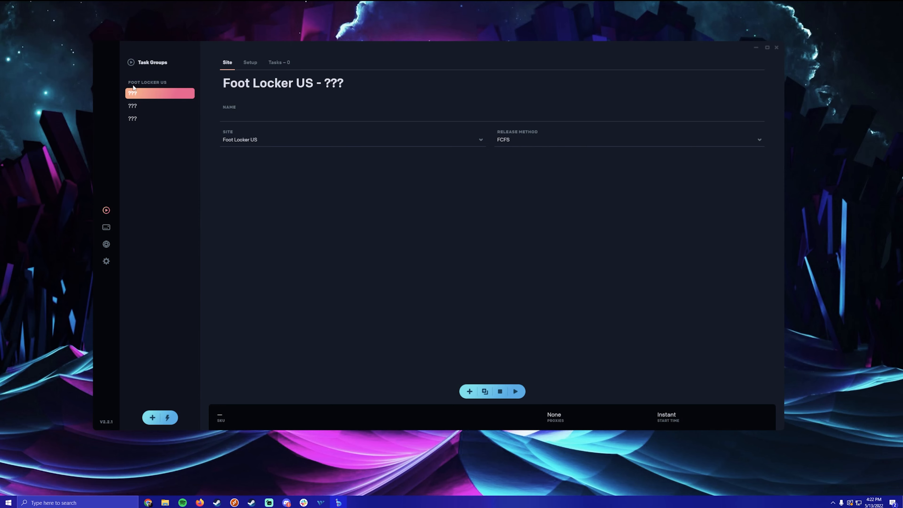
- Duplicate the first untitled group, set its site to Yeezy Supply and name it 'ys 1'
right_click(139, 93)
left_click(166, 104)
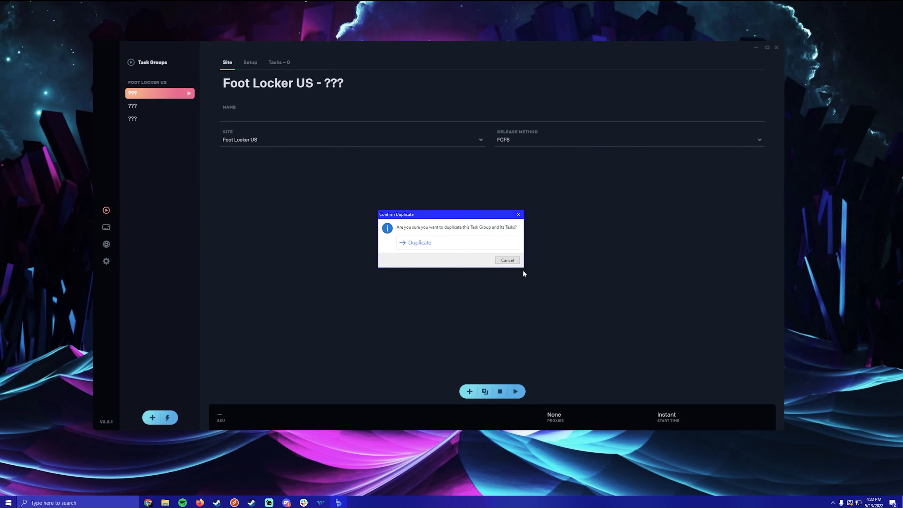
left_click(477, 242)
left_click(152, 95)
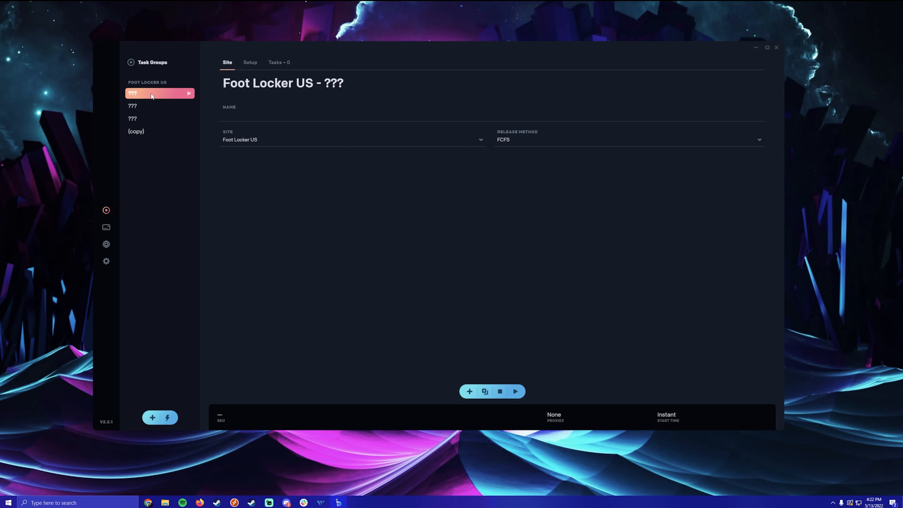
right_click(152, 95)
left_click(302, 140)
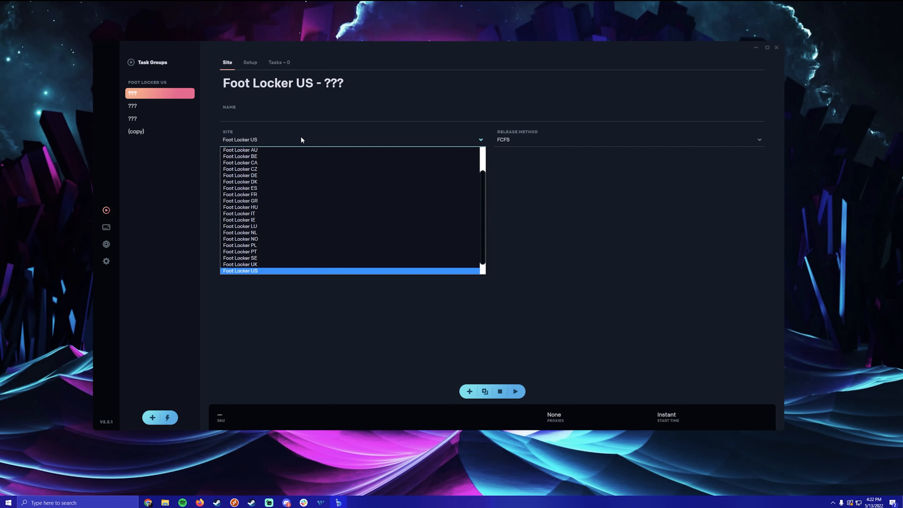
left_click(272, 270)
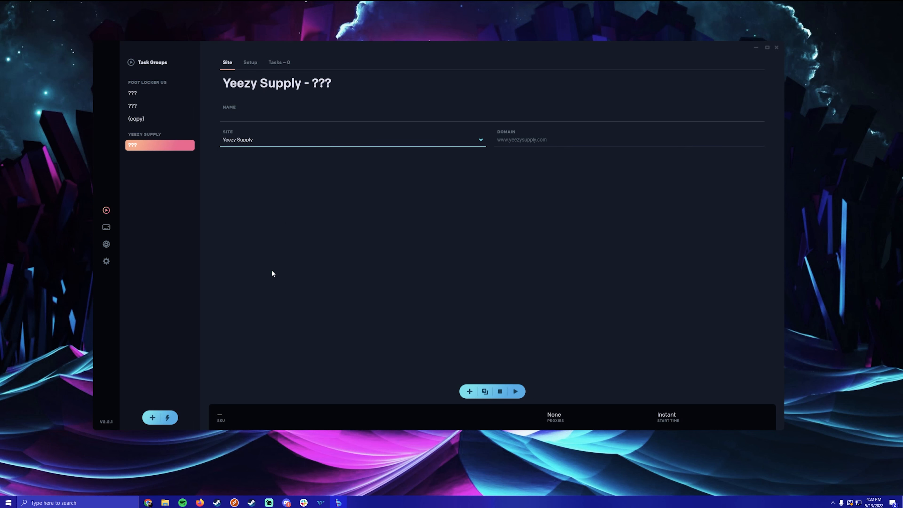
left_click(273, 116)
type("ys 1")
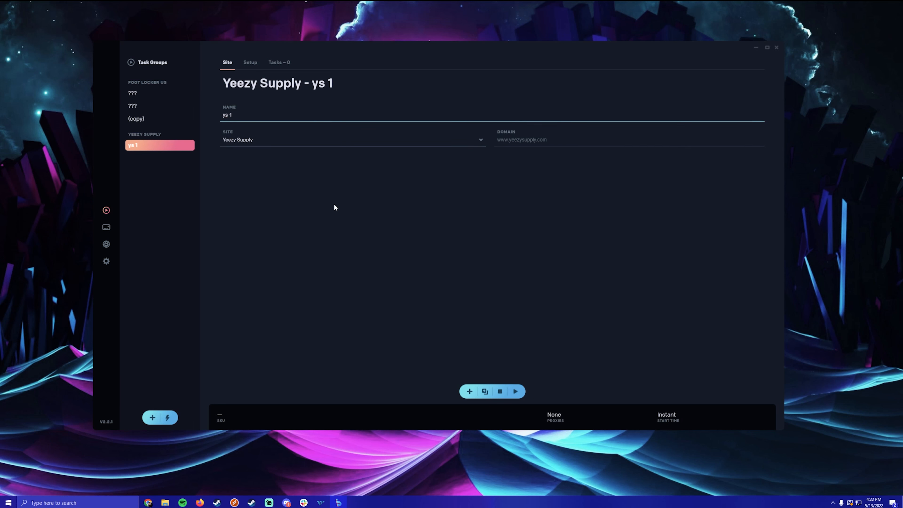
left_click(525, 145)
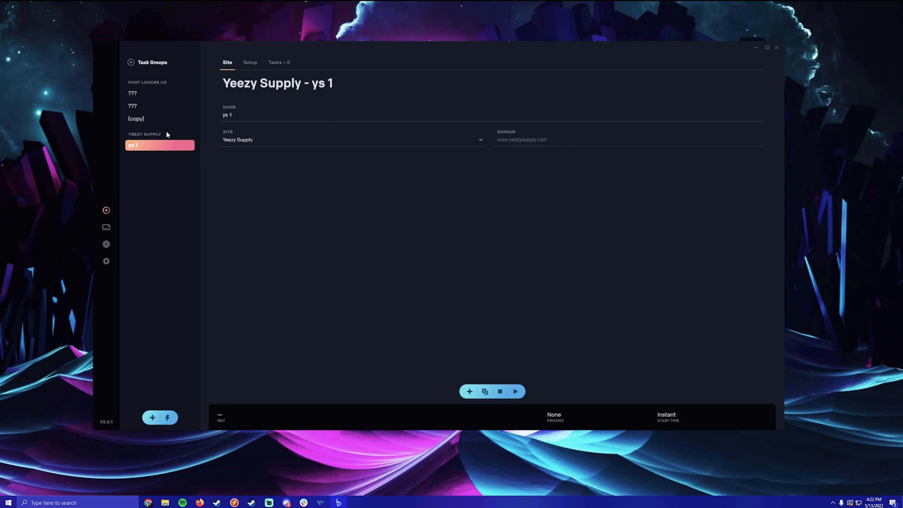
- Set the copied group's site to Yeezy Supply and rename it 'ys 2'
left_click(154, 119)
left_click(267, 139)
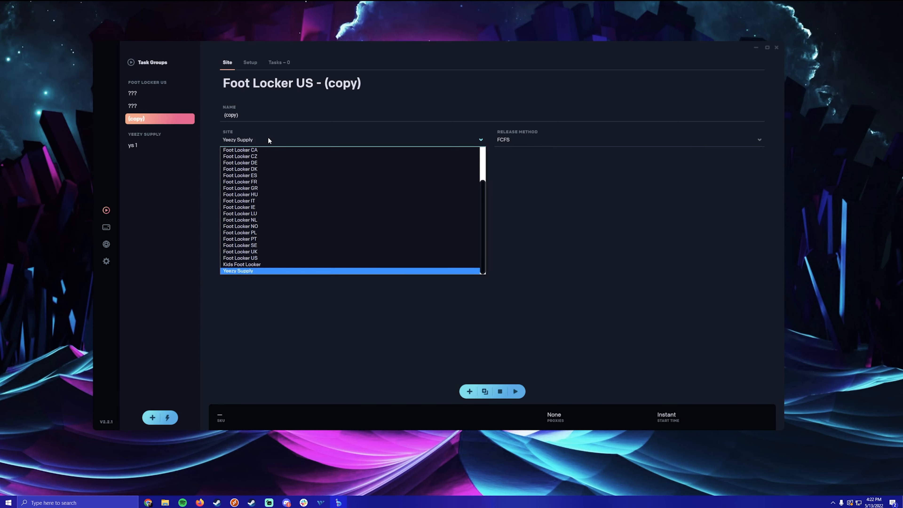
left_click(256, 270)
left_click(279, 115)
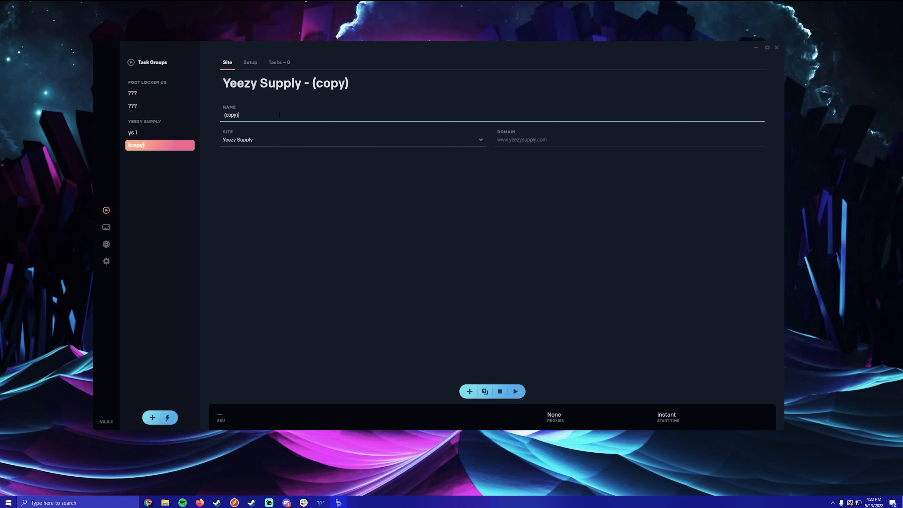
key("ctrl+a")
type("ye")
type(" 2")
left_click(363, 158)
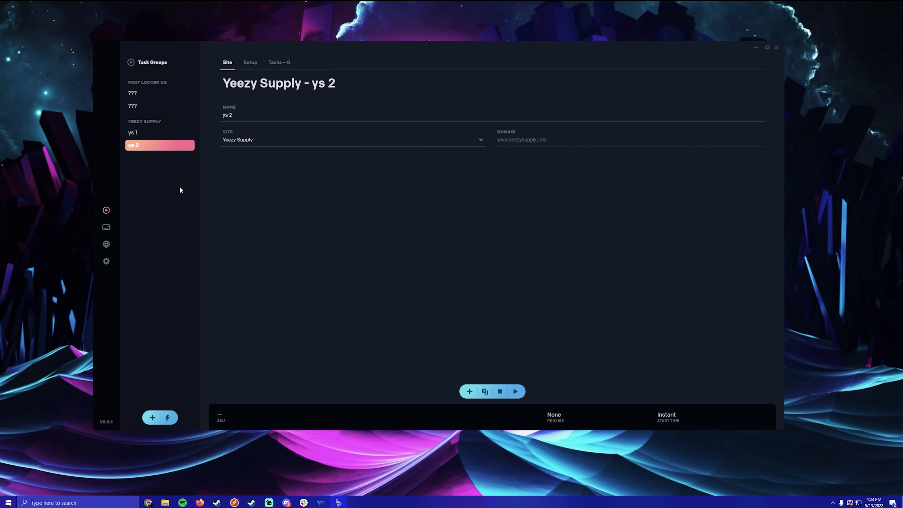
- Name the remaining two groups 'ys 3' and 'ys 4' and set both sites to Yeezy Supply
left_click(132, 106)
left_click(266, 119)
type("ys 3")
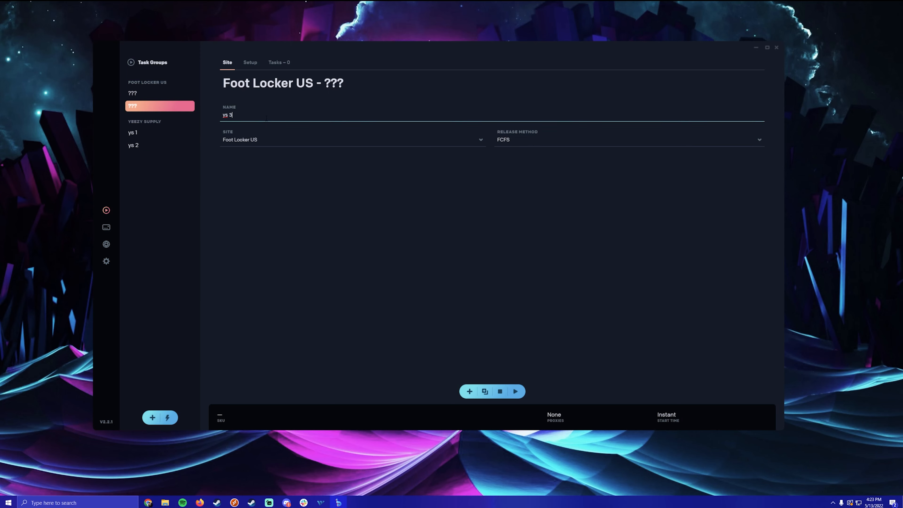
left_click(248, 139)
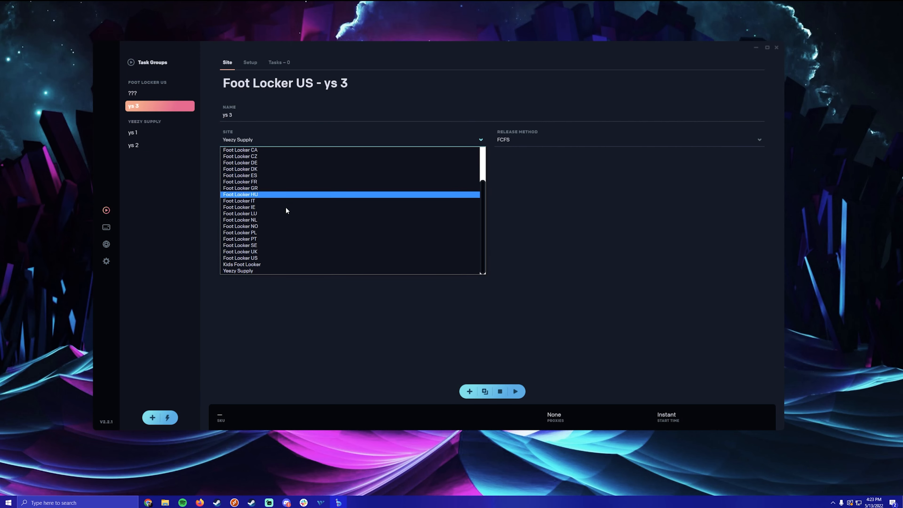
left_click(260, 271)
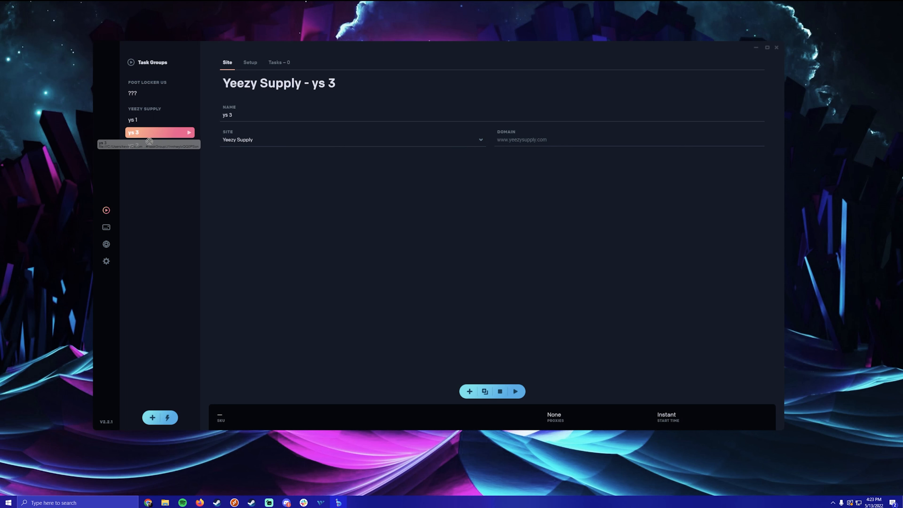
left_click(188, 93)
left_click(275, 118)
type("ye")
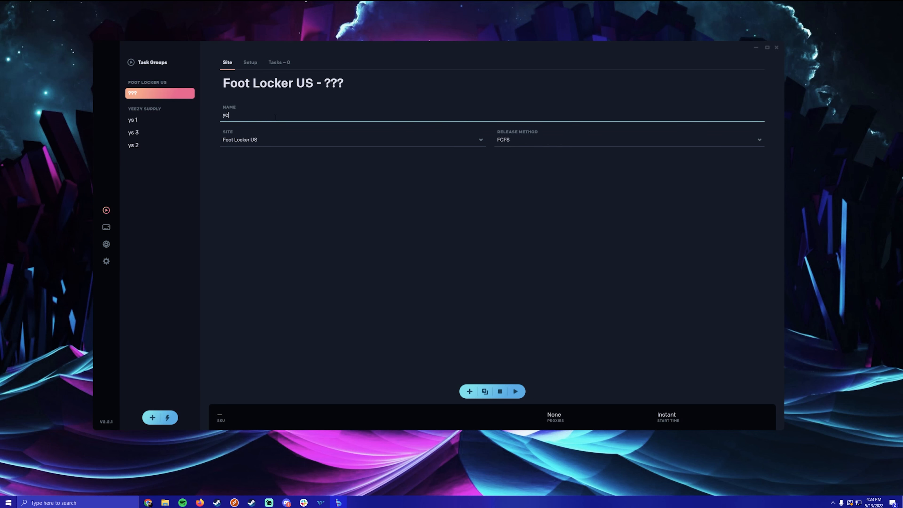
type("s 4")
left_click(284, 140)
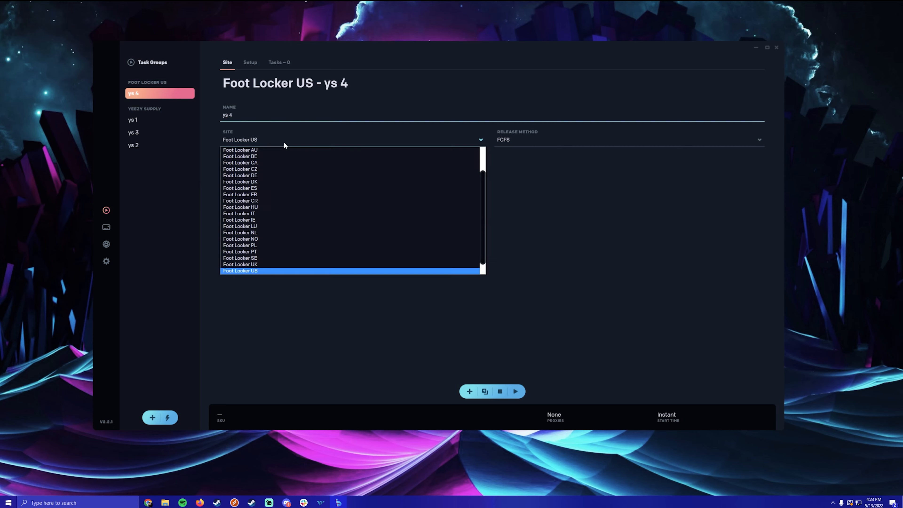
left_click(252, 270)
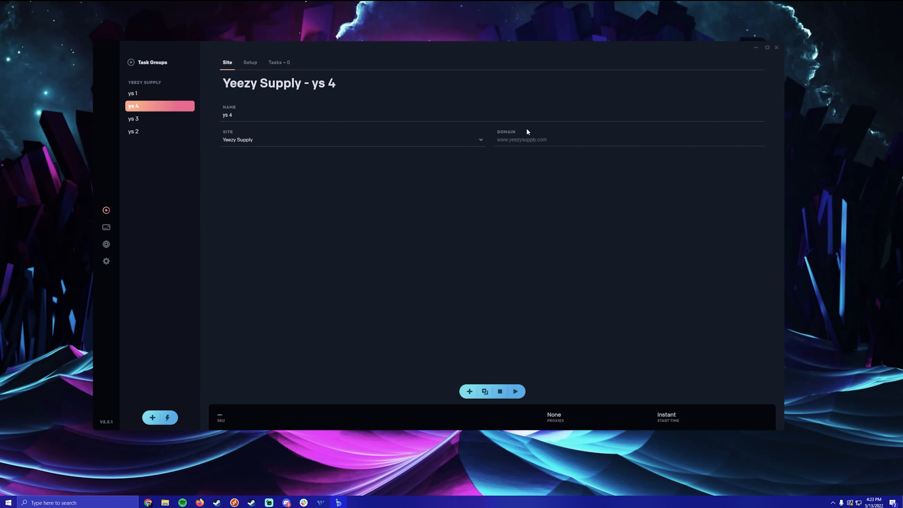
left_click(151, 93)
- Enter product SKU GW1934 in ys 1's setup
left_click(250, 63)
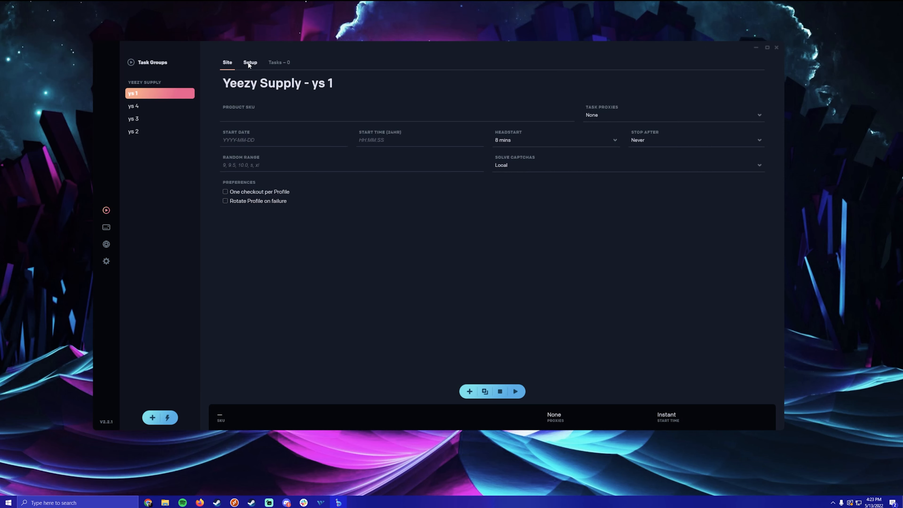
left_click(303, 119)
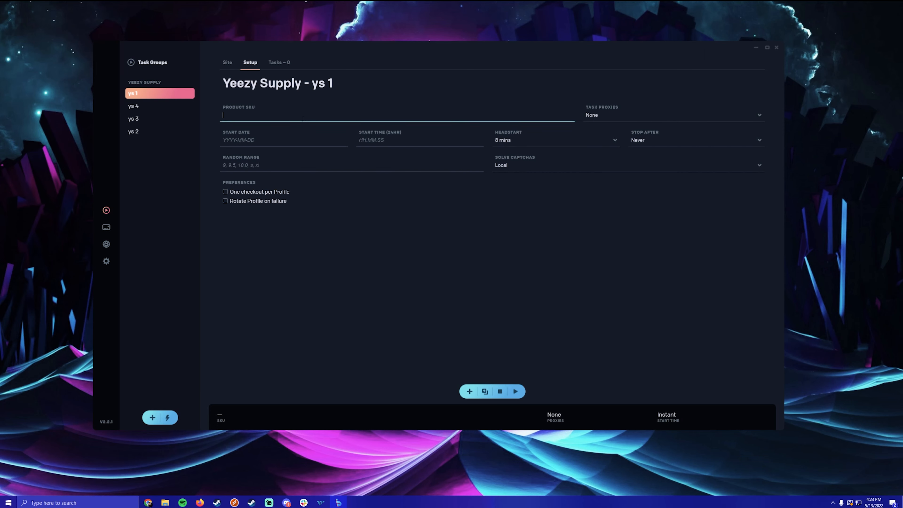
type("GW1934")
left_click(272, 138)
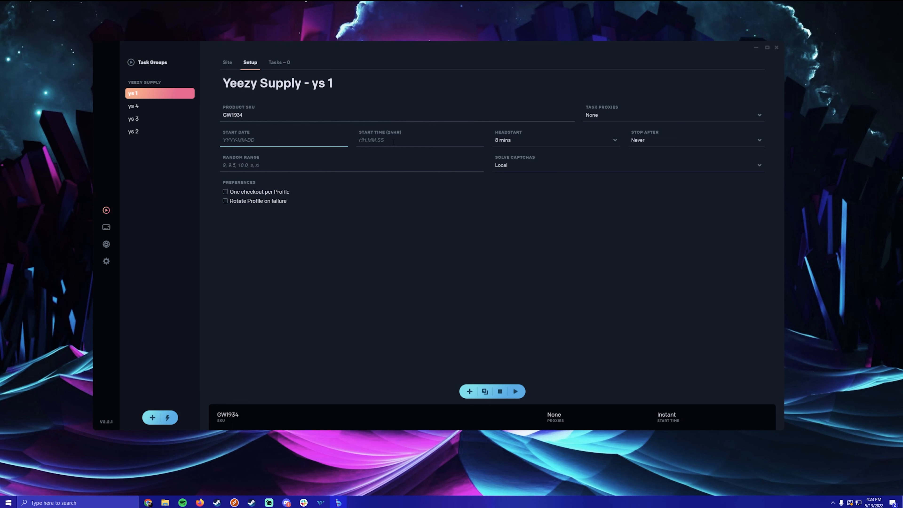
- Use proxy list 1, headstart None, stop after Never, and AYCD AutoSolve for captchas
left_click(614, 117)
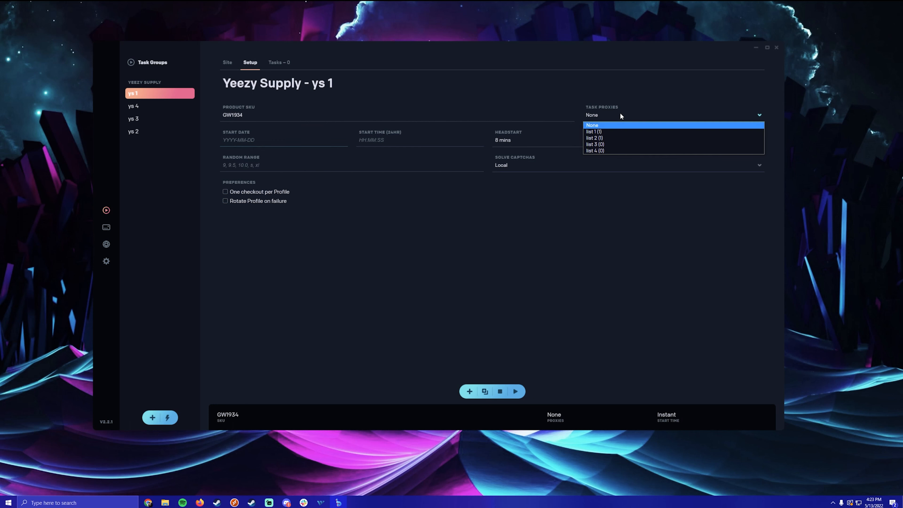
left_click(619, 130)
left_click(537, 142)
left_click(529, 151)
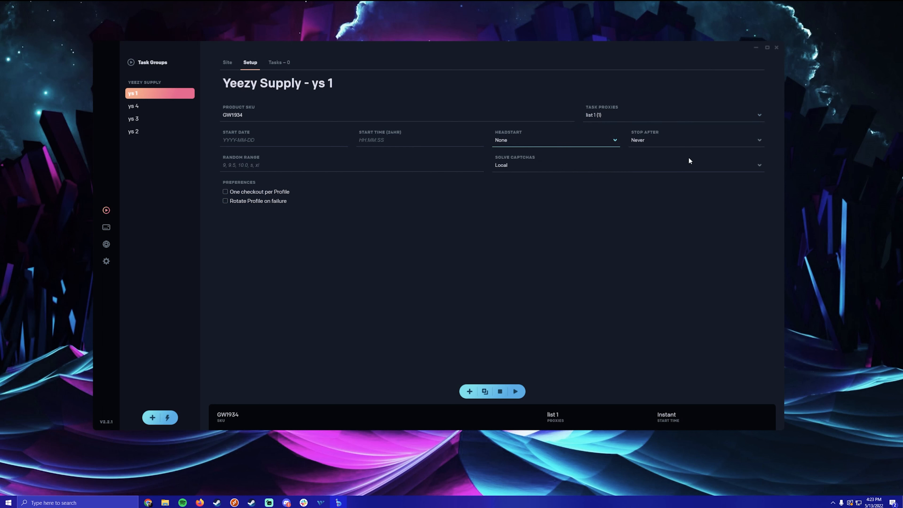
left_click(661, 140)
left_click(650, 152)
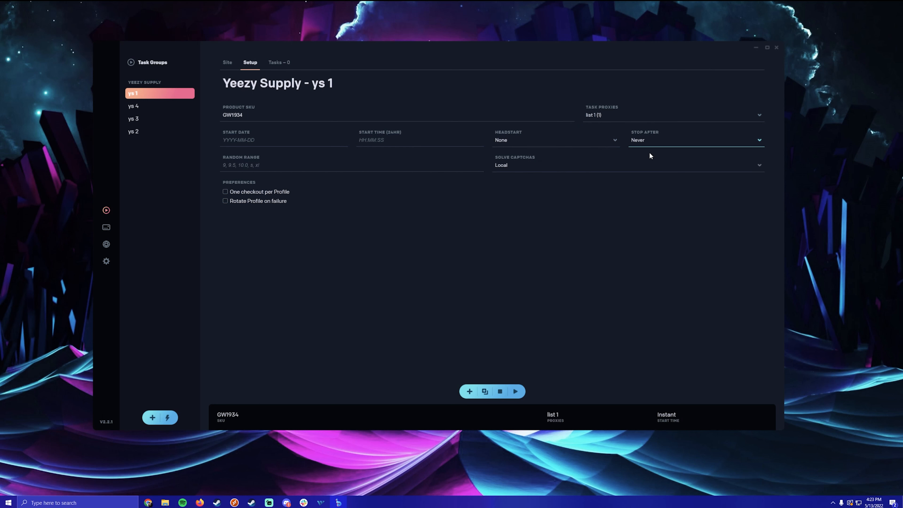
left_click(667, 140)
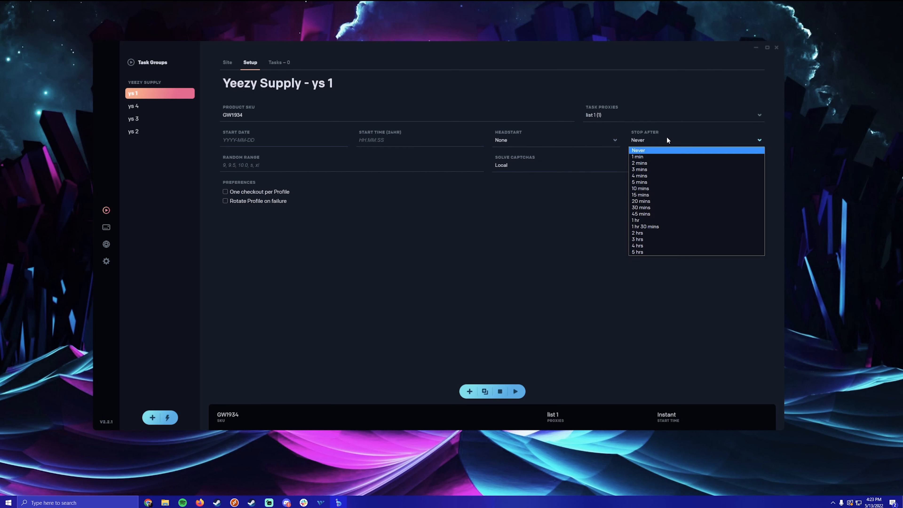
left_click(643, 151)
left_click(529, 167)
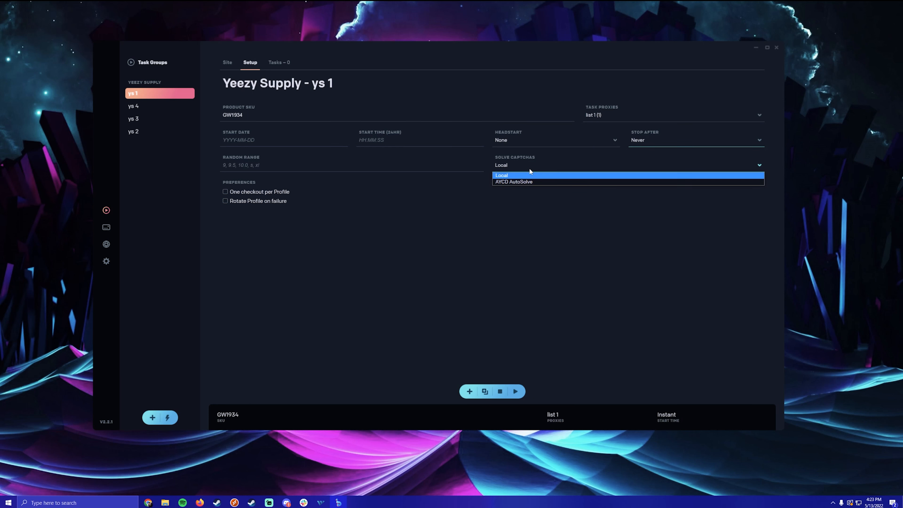
left_click(523, 183)
- Leave the random range field empty and enable Rotate Profile on failure
left_click(363, 176)
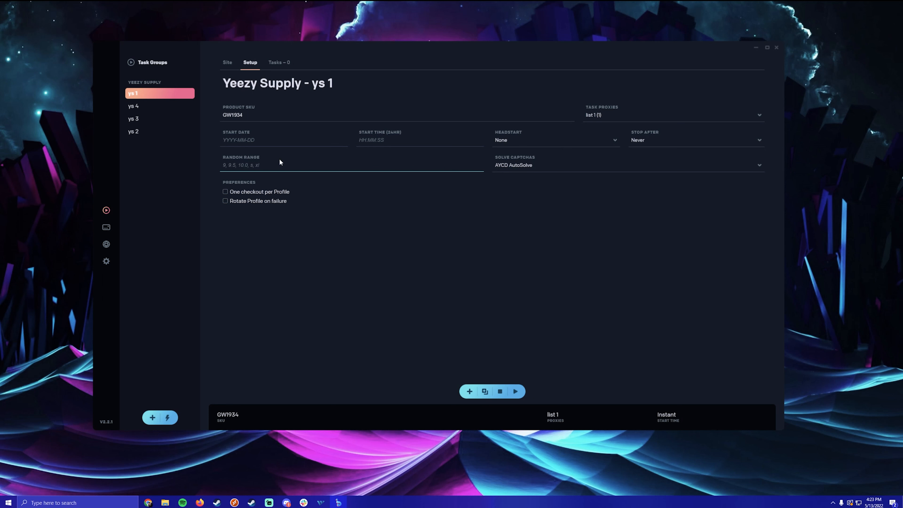
type("random")
left_click(394, 216)
double_click(232, 165)
key("BackSpace")
left_click(322, 270)
left_click(276, 200)
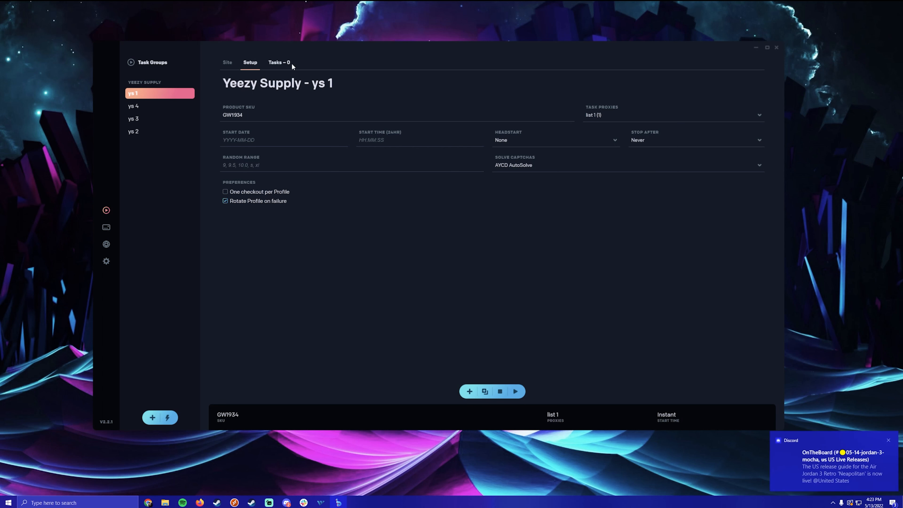
- On ys 1's task list, add one test task and delete it, then open the bulk-add form
left_click(279, 62)
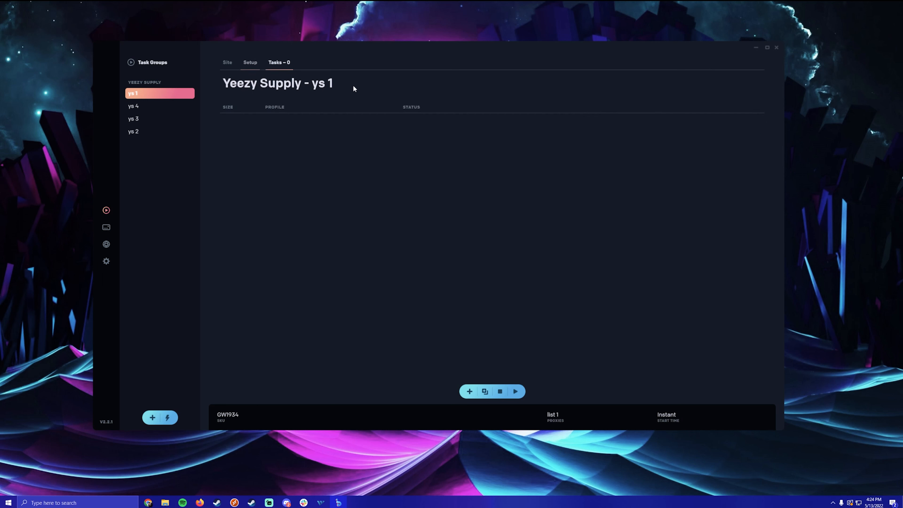
left_click(469, 391)
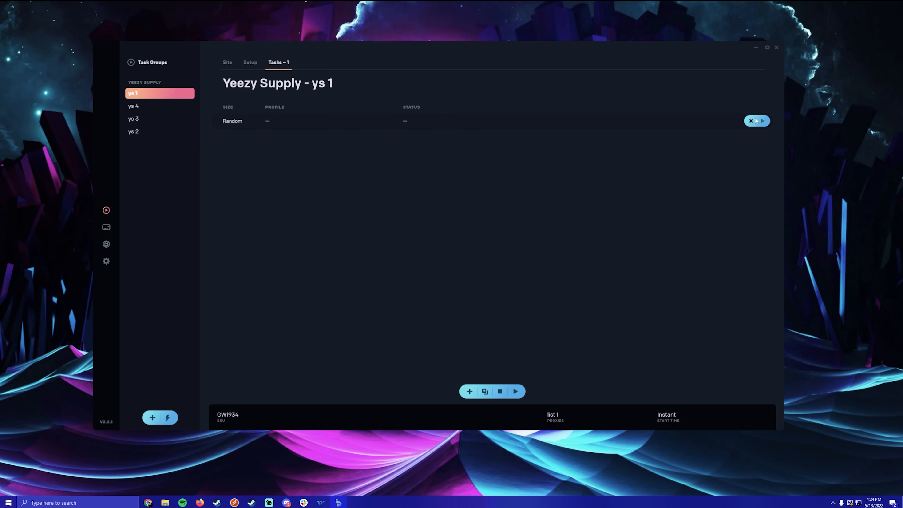
left_click(750, 121)
left_click(486, 247)
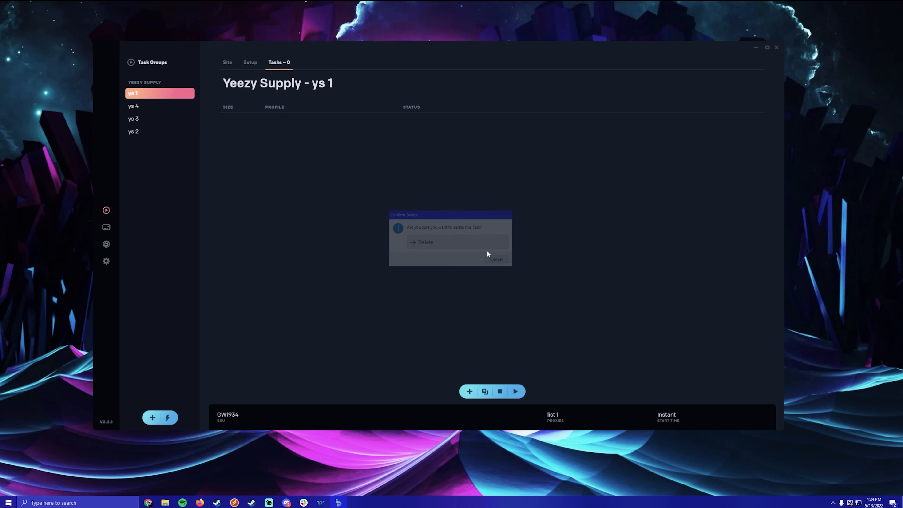
left_click(485, 391)
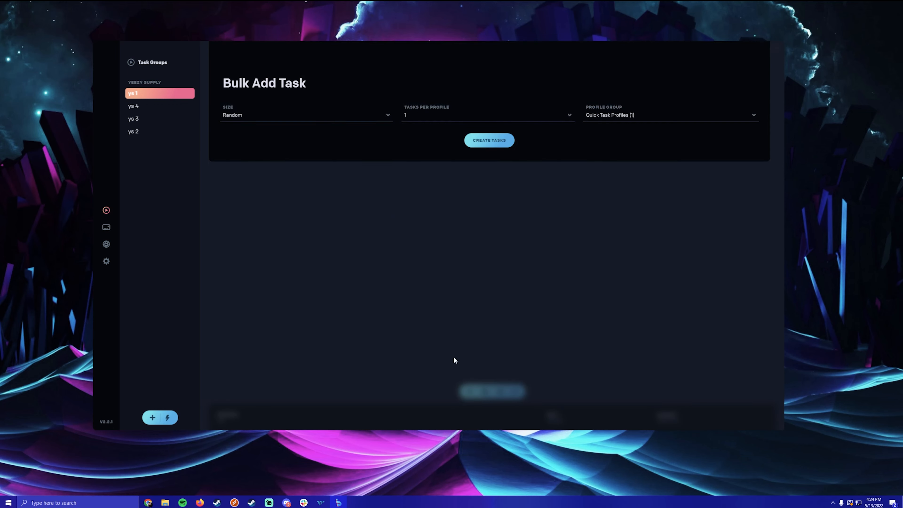
- Reopen Bulk Add Task and keep size Random with the Quick Task Profiles group
left_click(592, 182)
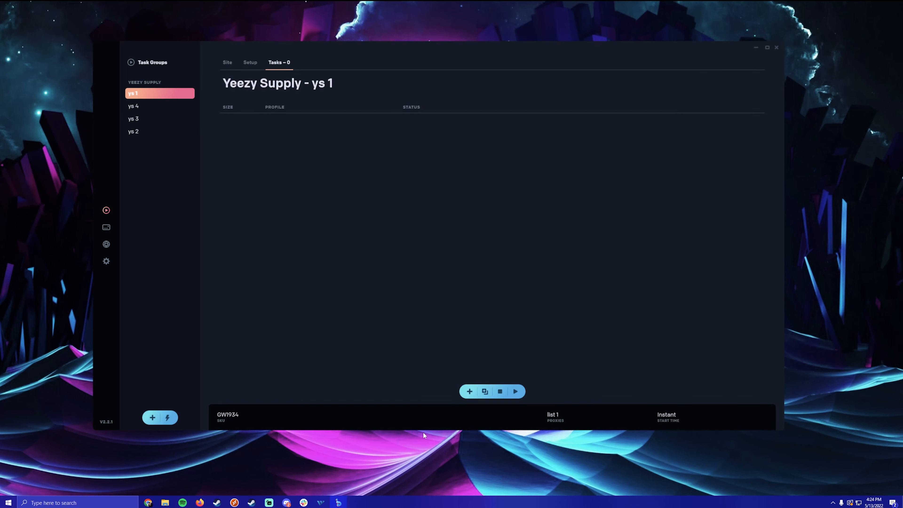
left_click(485, 392)
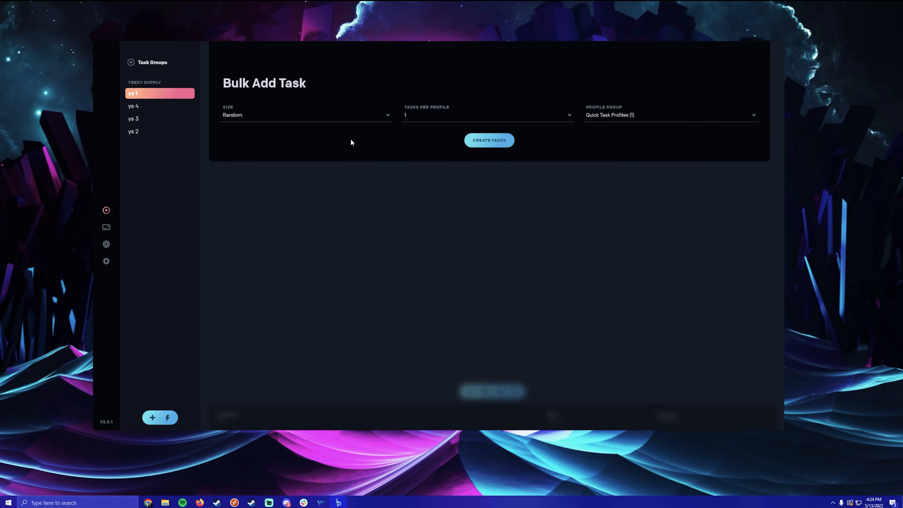
left_click(318, 117)
left_click(309, 126)
left_click(352, 116)
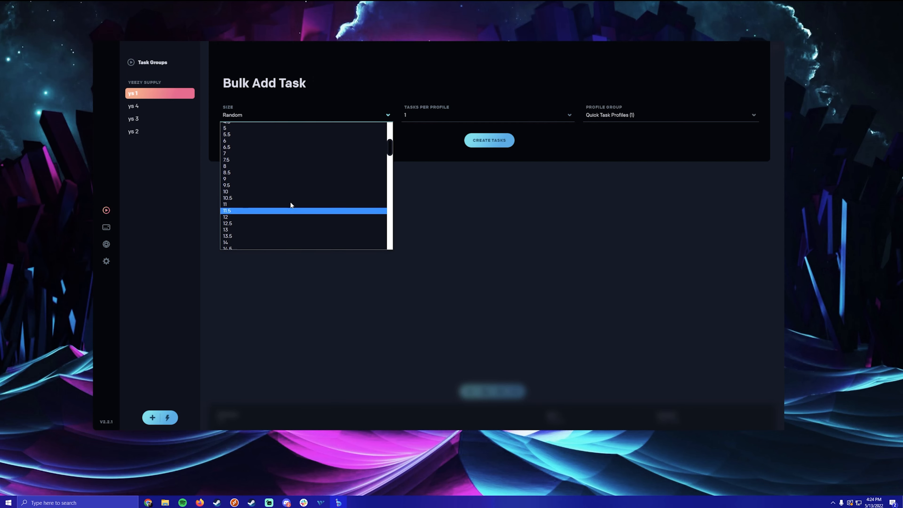
left_click(264, 125)
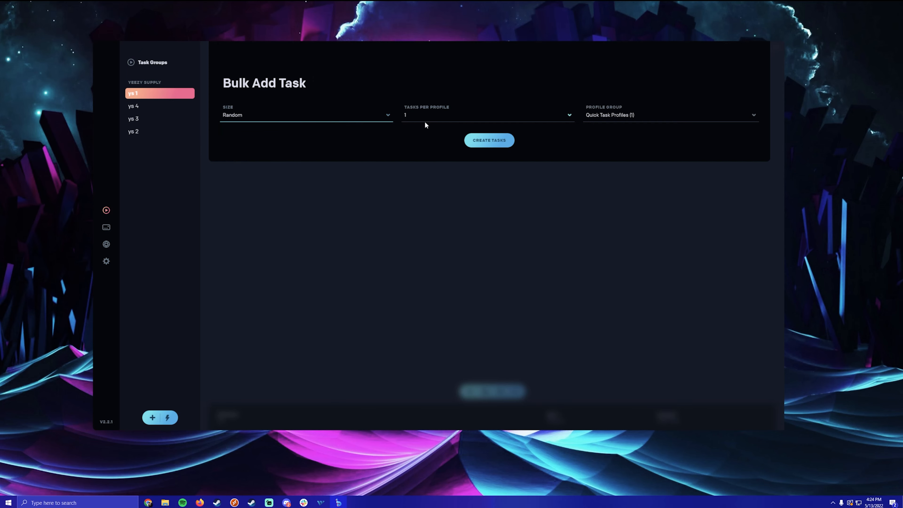
left_click(427, 114)
left_click(451, 113)
left_click(582, 117)
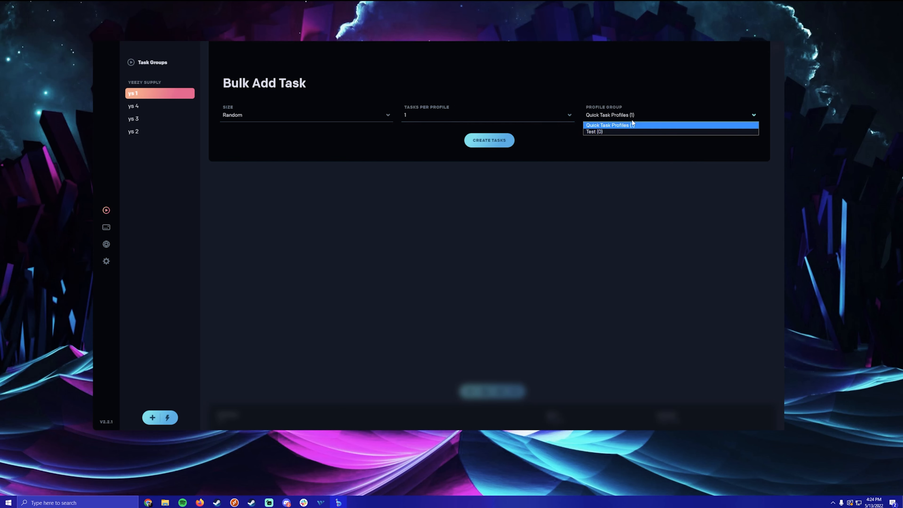
left_click(653, 130)
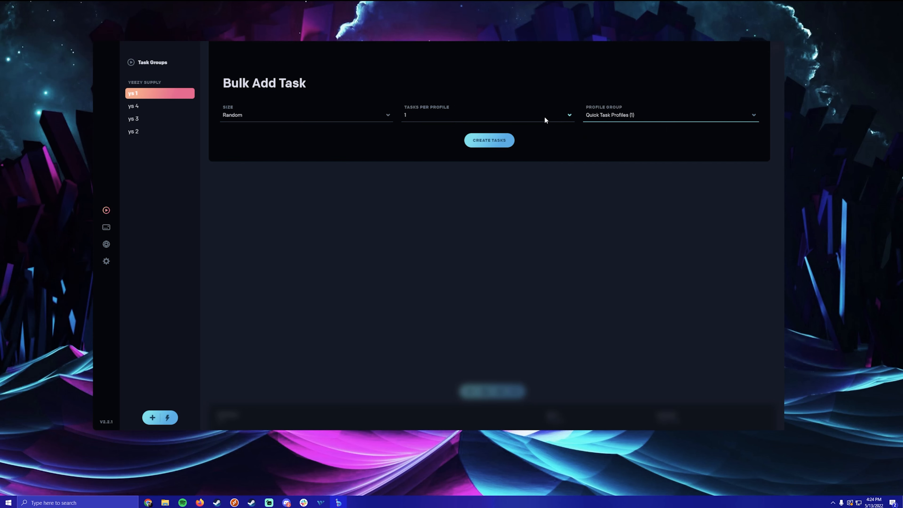
left_click(616, 114)
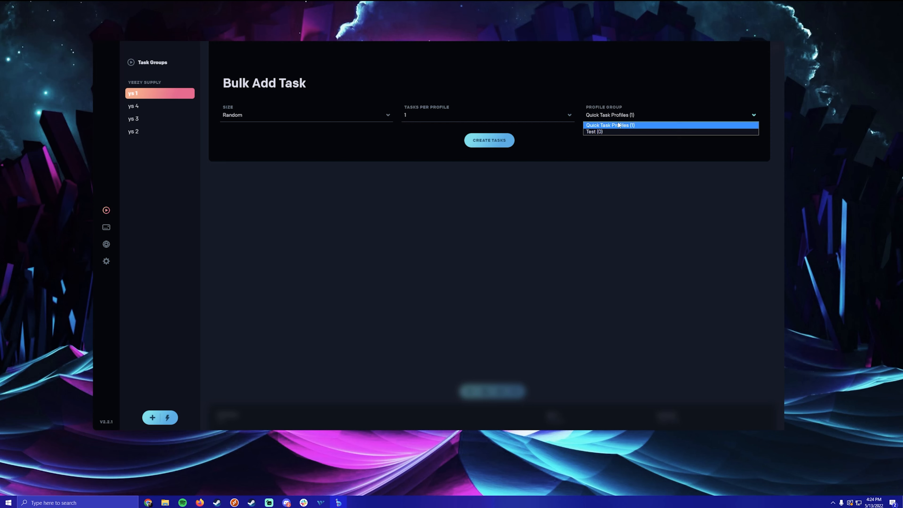
left_click(618, 125)
- Set 500 tasks per profile and create the tasks for ys 1
left_click(515, 115)
scroll(497, 202, "down", 3)
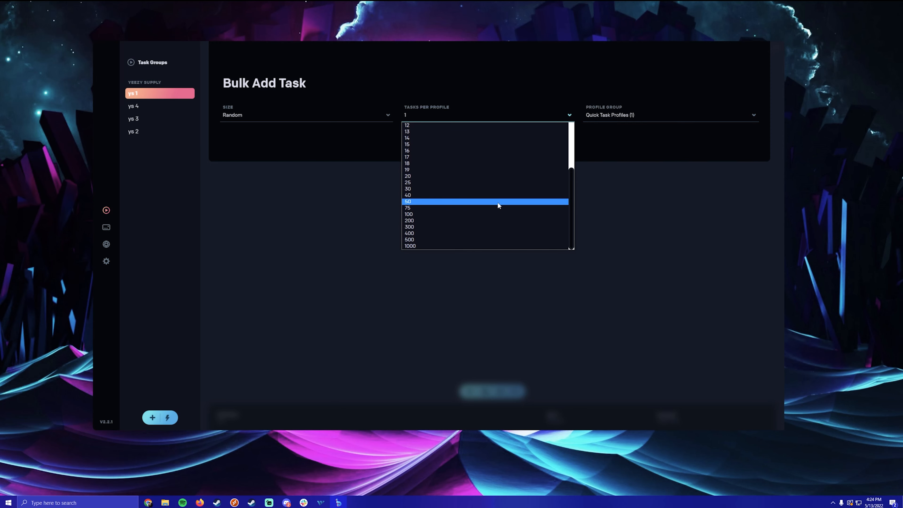
left_click(457, 220)
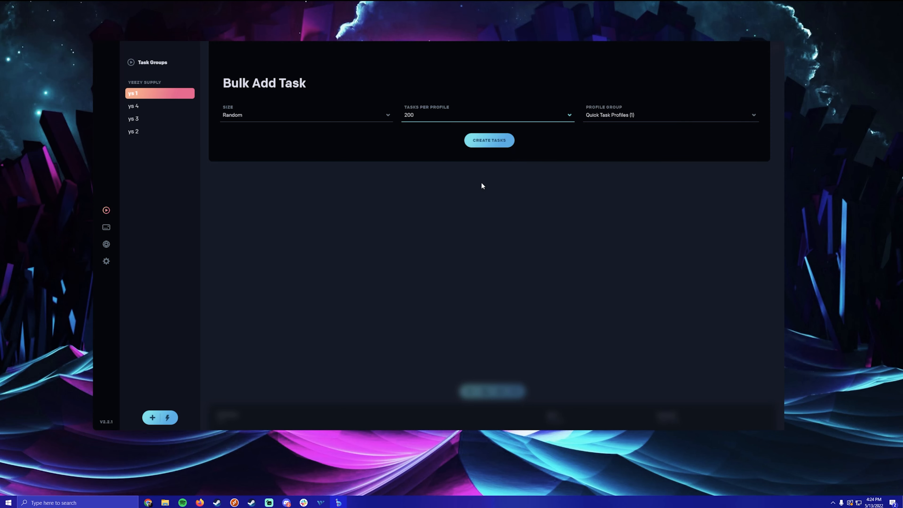
left_click(536, 117)
scroll(455, 227, "down", 3)
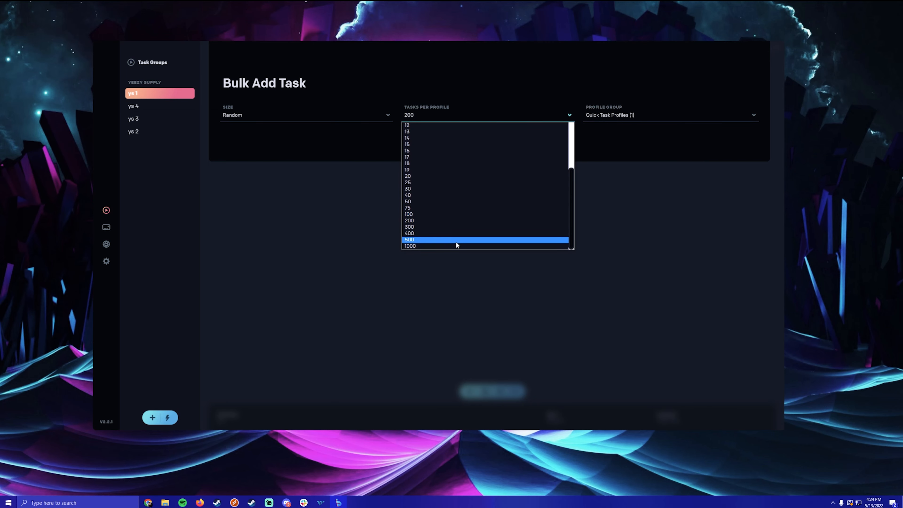
left_click(456, 240)
left_click(640, 116)
left_click(638, 124)
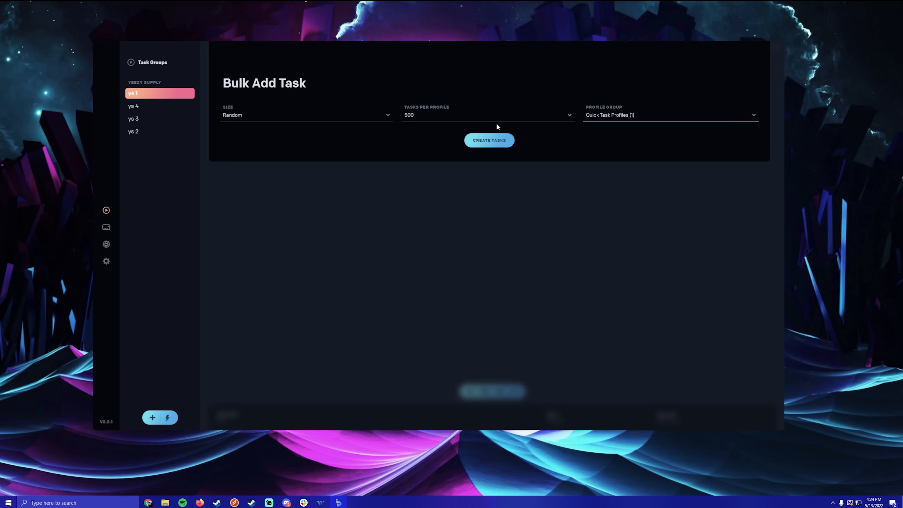
left_click(496, 145)
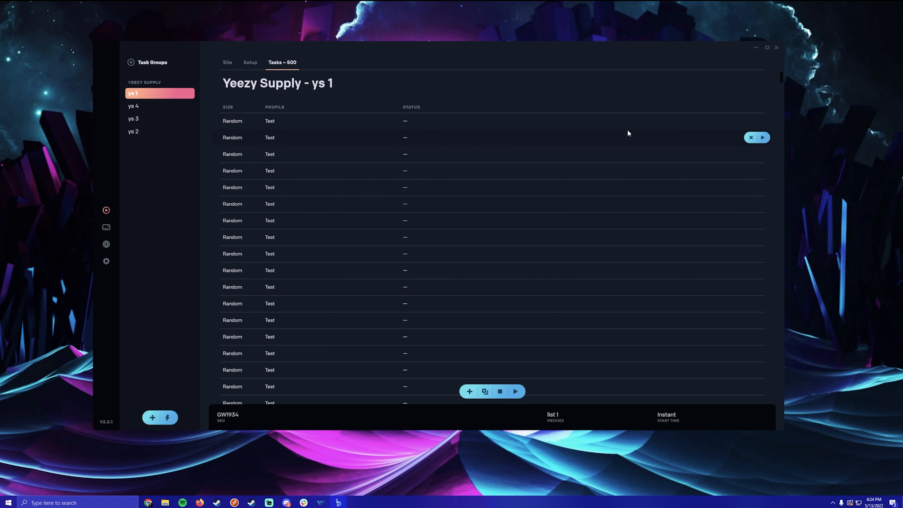
- Set ys 4's headstart to None, task proxies to list 2 and captcha solver to AYCD AutoSolve
left_click(143, 105)
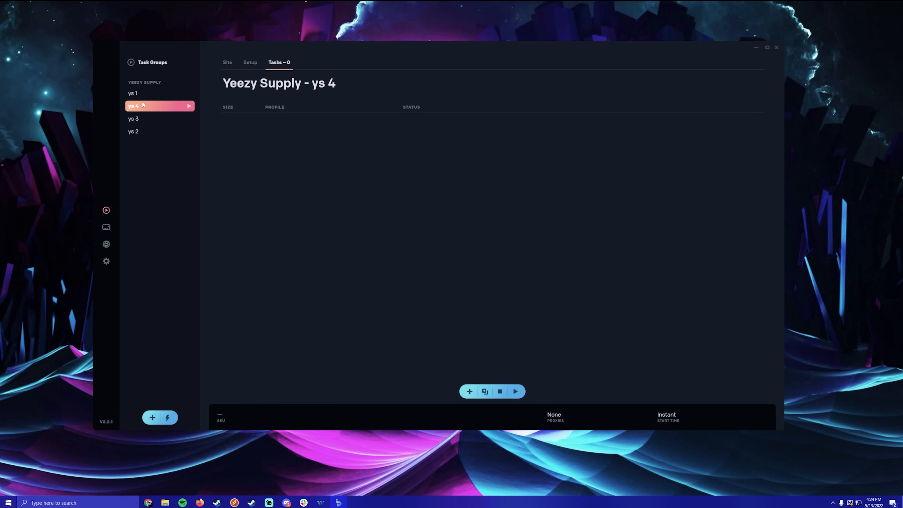
left_click(254, 64)
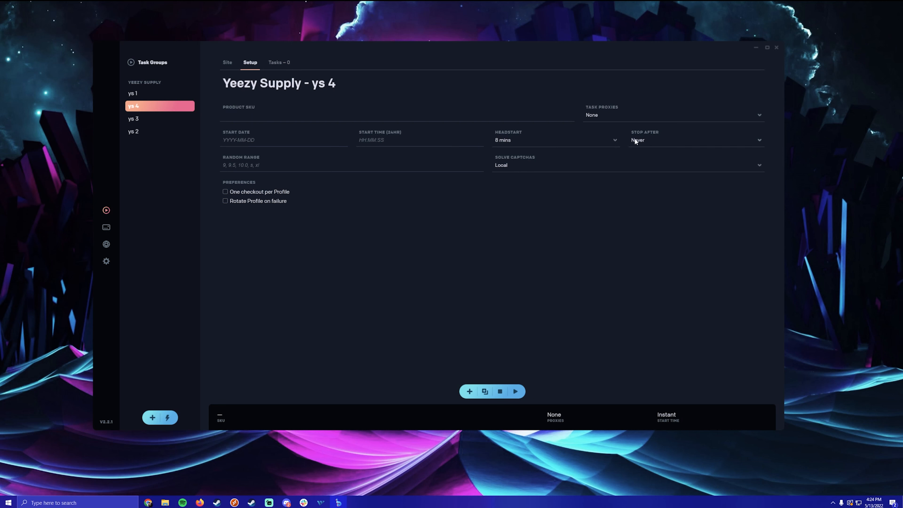
left_click(555, 142)
left_click(525, 150)
left_click(619, 117)
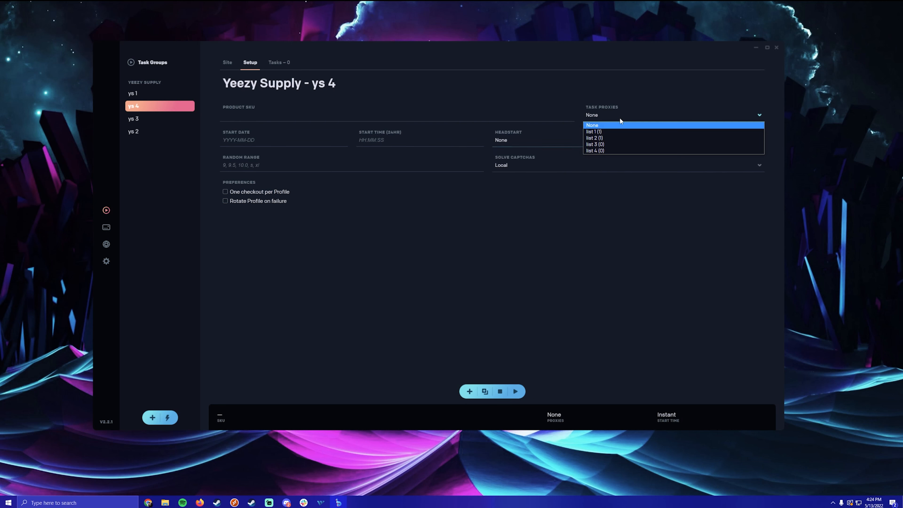
left_click(611, 138)
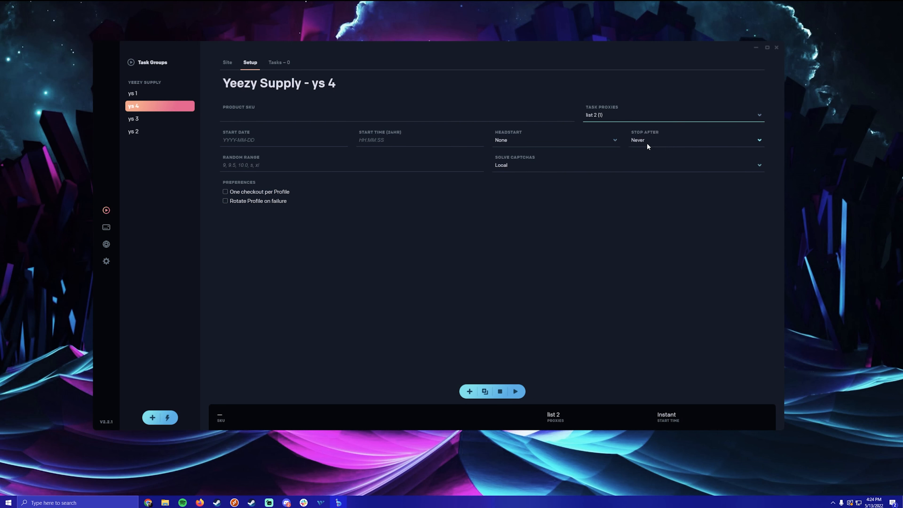
left_click(587, 170)
left_click(565, 182)
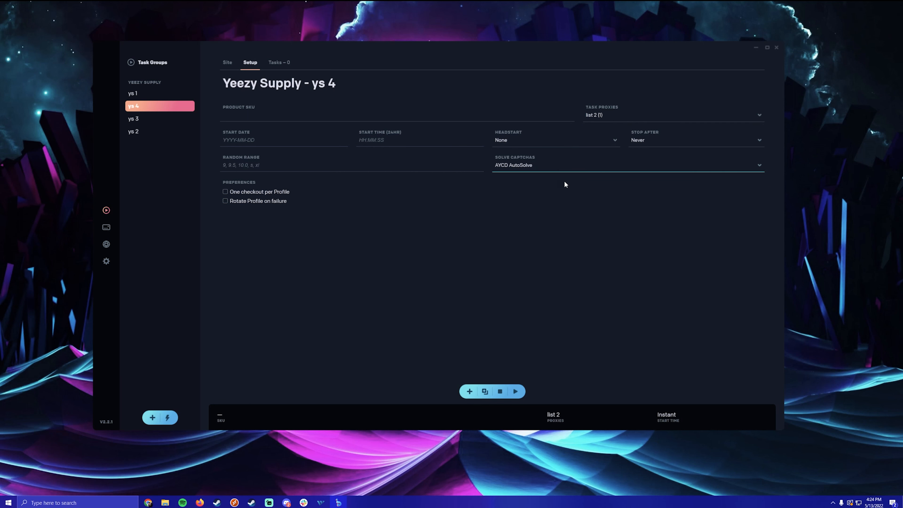
- Enter SKU GW1934 for ys 4 and enable profile rotation on checkout failure
left_click(317, 117)
type("GW")
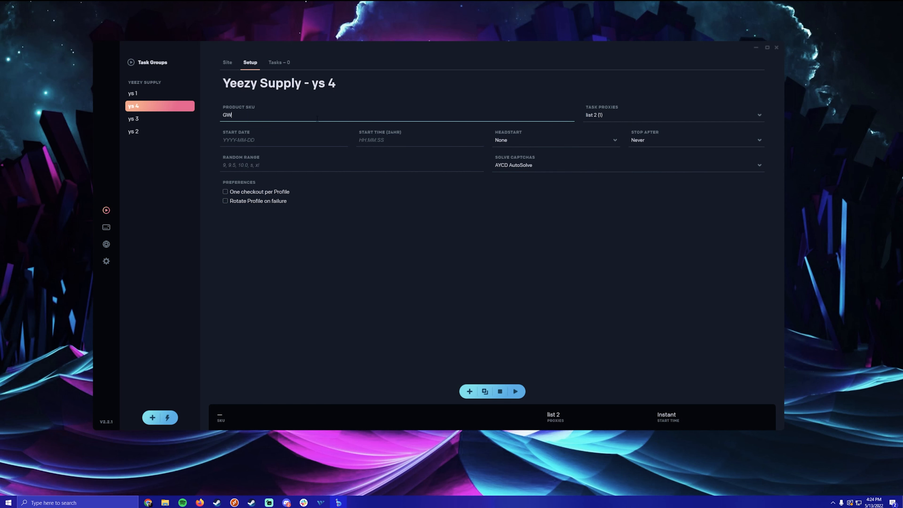
type("1934")
key("ctrl+a")
key("ctrl+c")
left_click(274, 196)
left_click(267, 201)
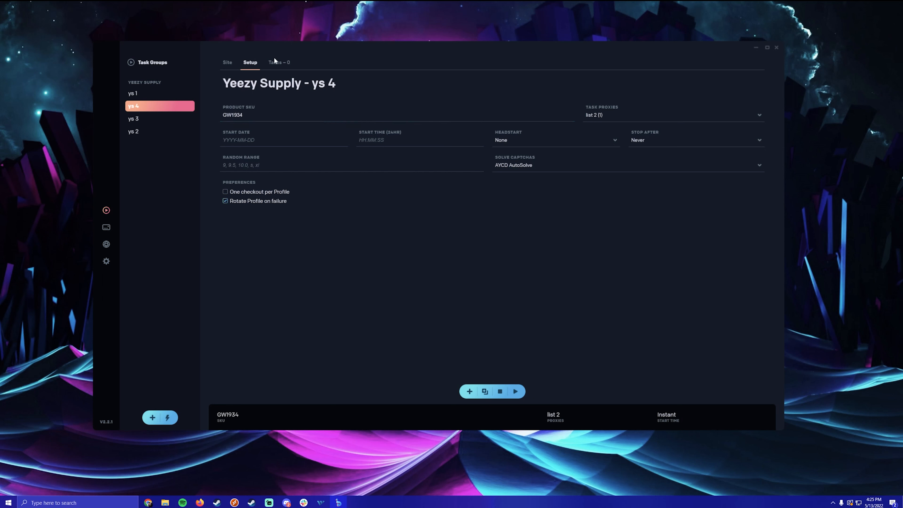
- Bulk-add 500 tasks per profile to ys 4 with Quick Task Profiles, then select ys 3
left_click(275, 61)
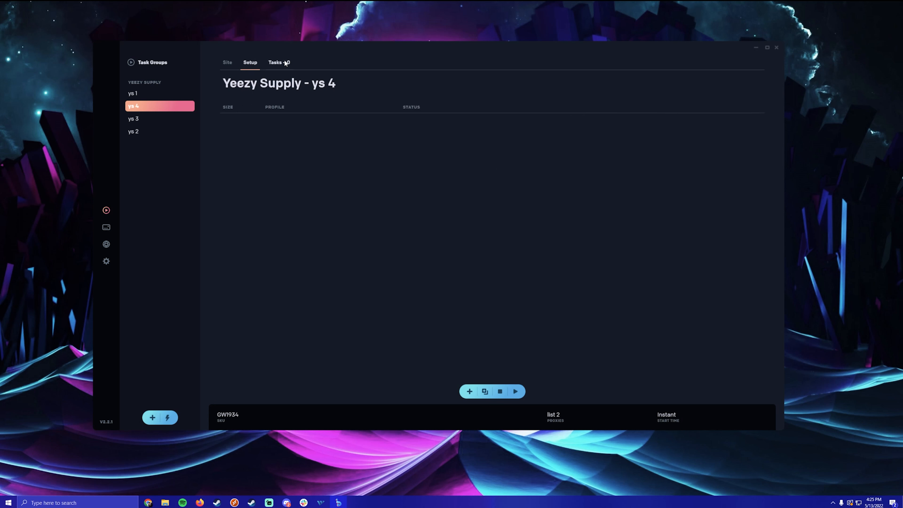
left_click(485, 391)
left_click(638, 112)
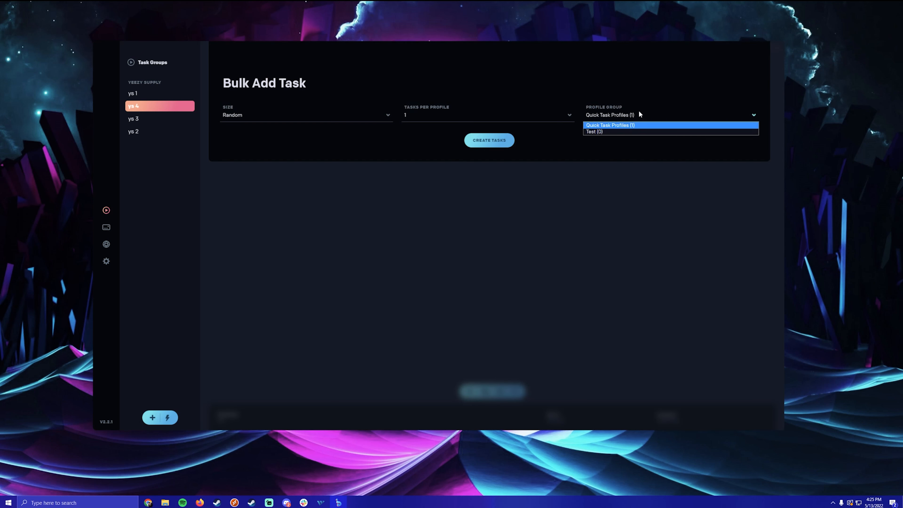
left_click(639, 112)
left_click(506, 114)
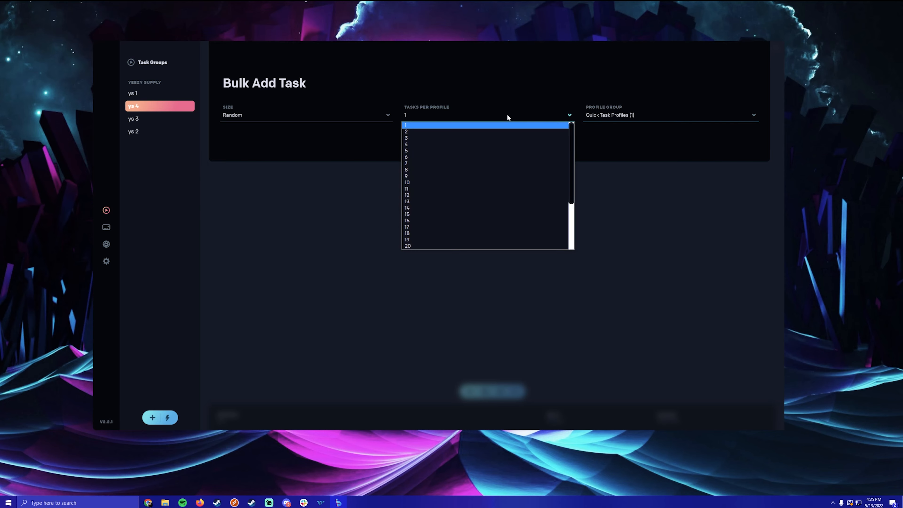
scroll(474, 206, "down", 4)
left_click(442, 239)
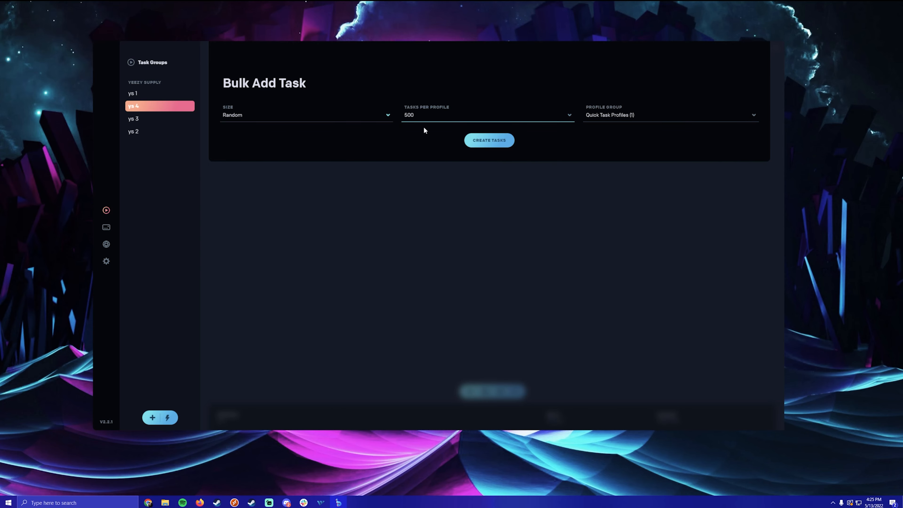
left_click(480, 140)
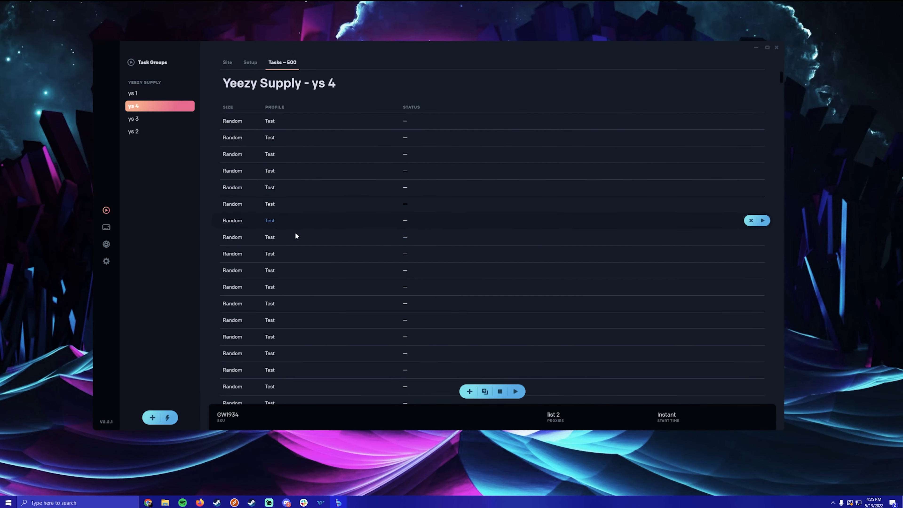
left_click(140, 121)
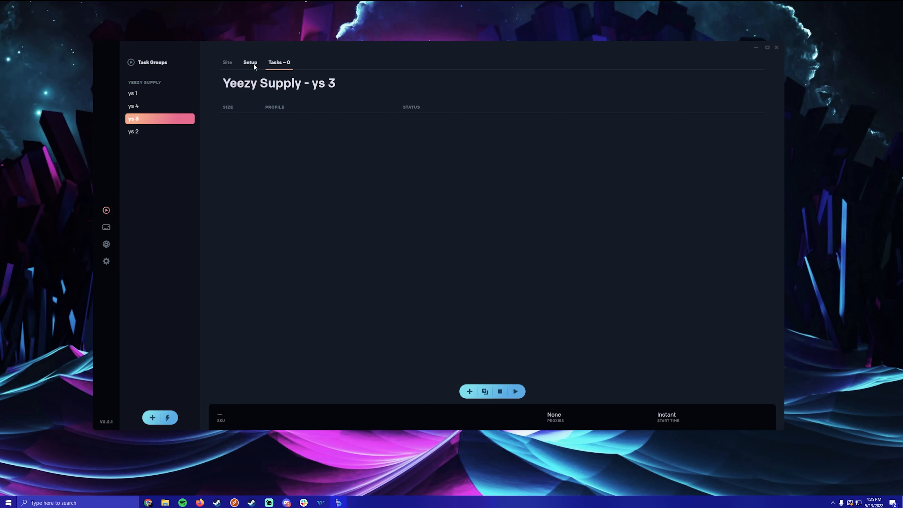
- Paste SKU GW1934 into ys 3's setup and enable profile rotation on failure
left_click(250, 62)
left_click(315, 116)
key("ctrl+v")
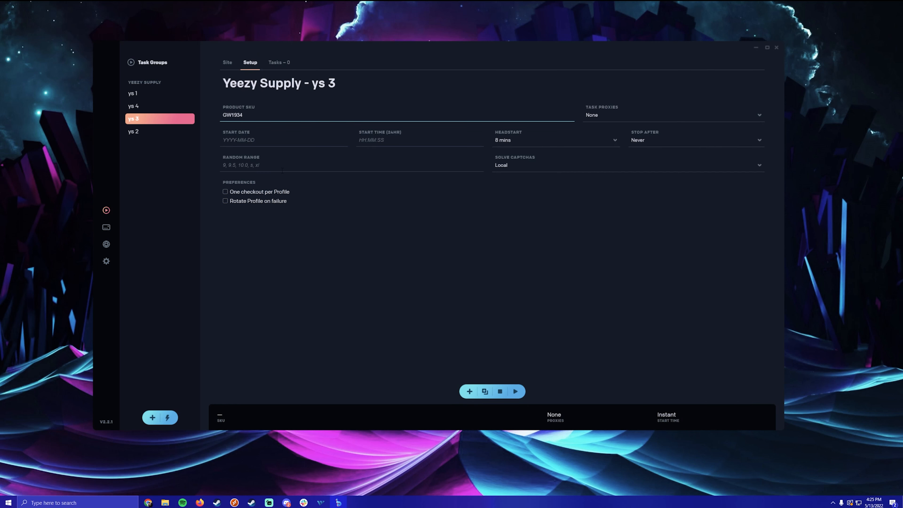
left_click(298, 164)
left_click(261, 202)
- Set ys 3's headstart to None, task proxies to list 3 and captcha solver to AYCD AutoSolve
left_click(528, 142)
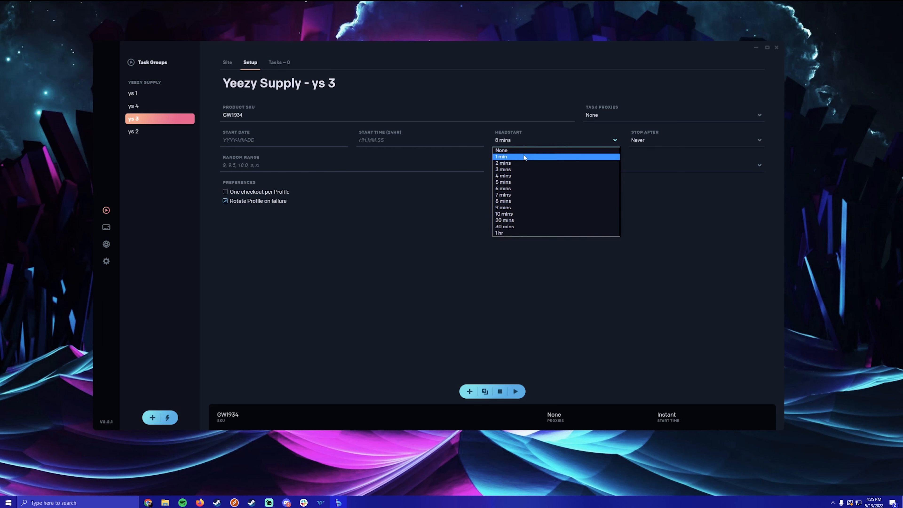
left_click(508, 147)
left_click(601, 116)
left_click(626, 144)
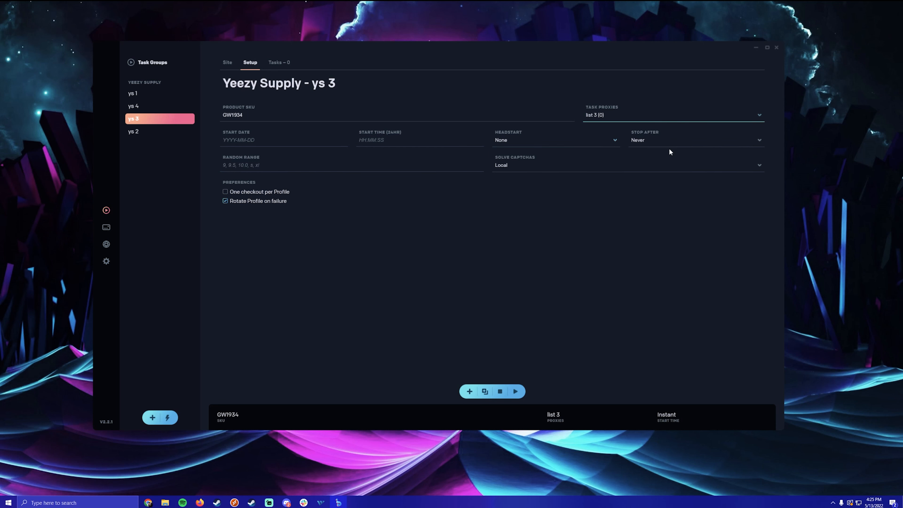
left_click(582, 170)
left_click(569, 180)
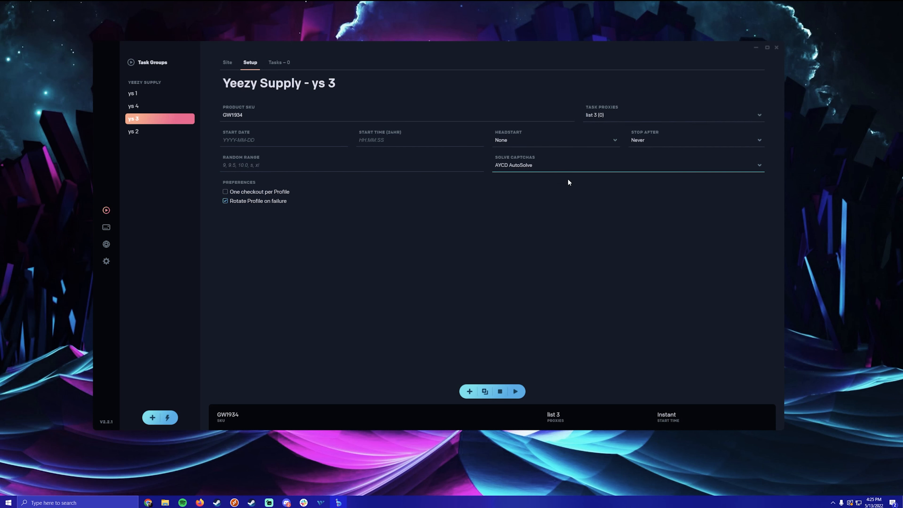
- Bulk-add 500 tasks per profile to ys 3 with the current profile group, then select ys 2
left_click(291, 65)
left_click(484, 391)
left_click(461, 113)
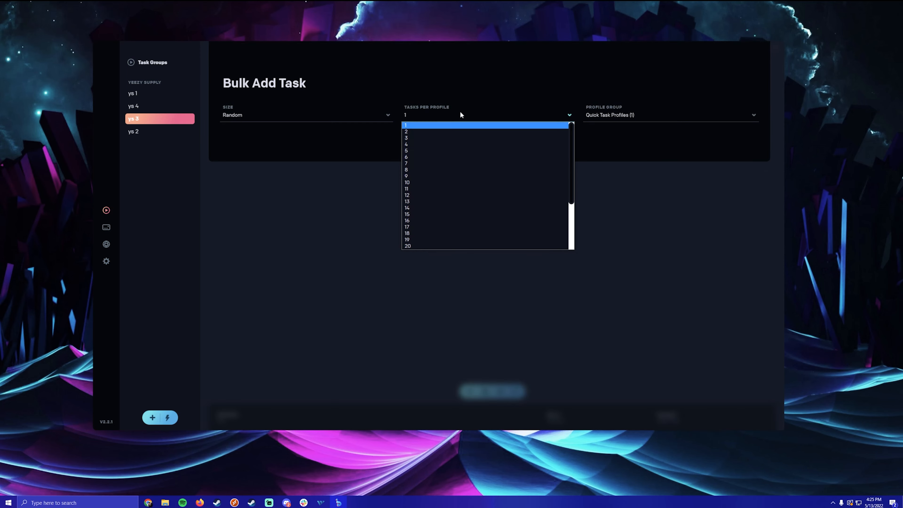
scroll(429, 246, "down", 20)
left_click(438, 238)
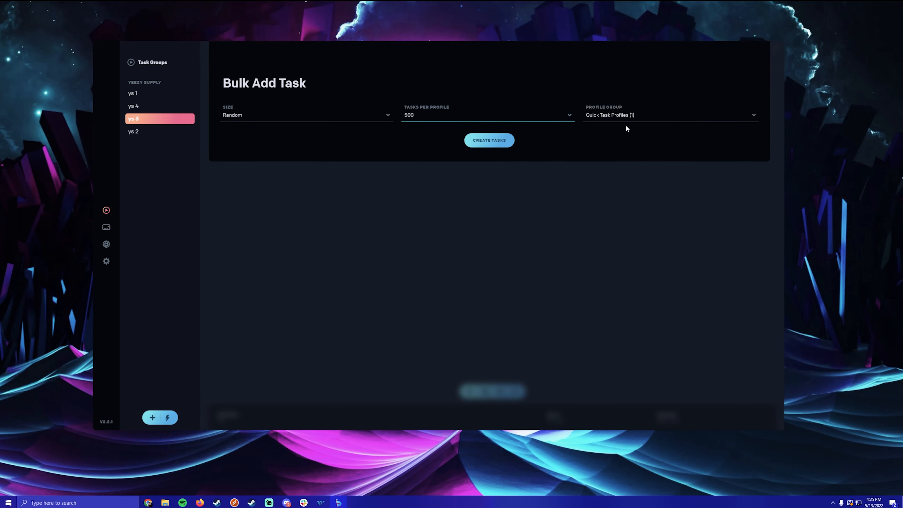
left_click(615, 113)
left_click(613, 113)
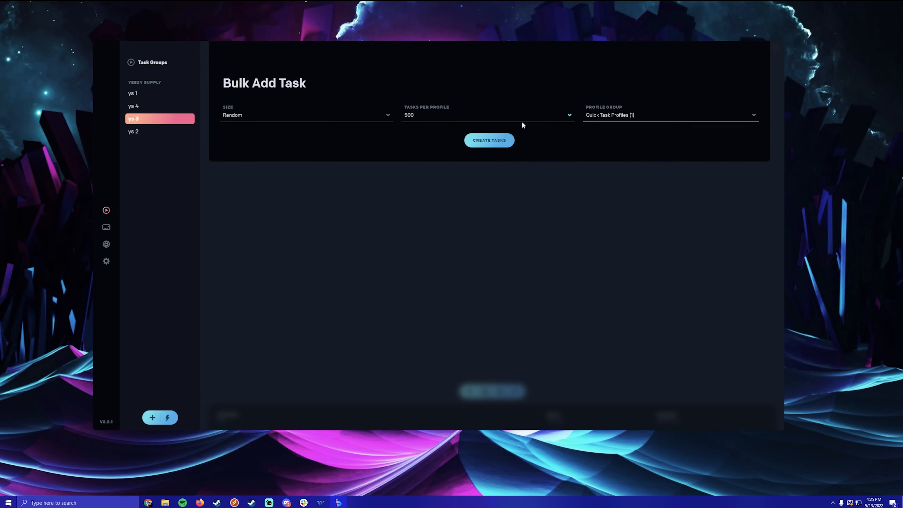
left_click(500, 141)
left_click(170, 130)
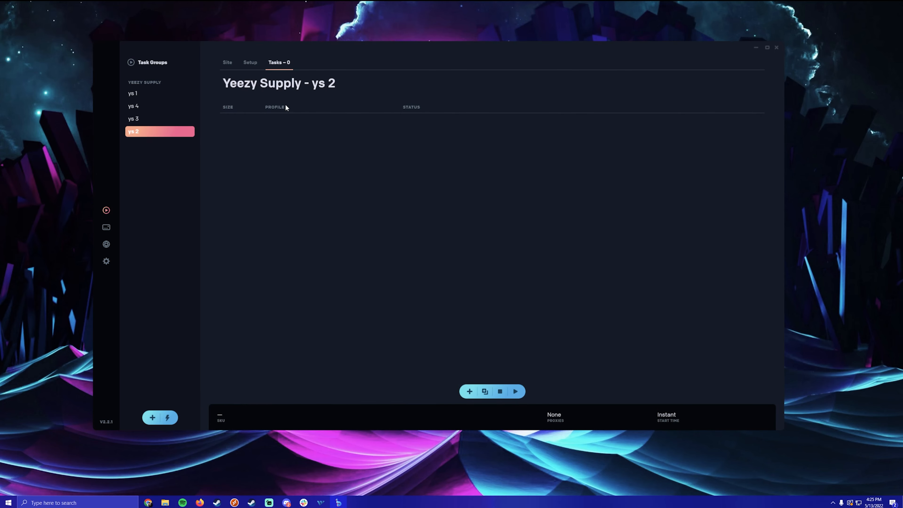
- Paste SKU GW1934 into ys 2 and set headstart None with list 4 proxies
left_click(249, 62)
left_click(317, 116)
key("ctrl+v")
left_click(565, 139)
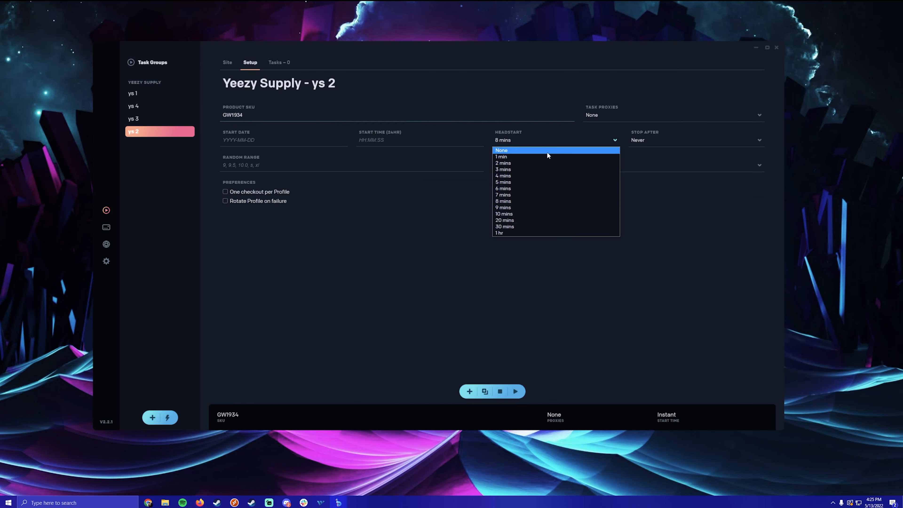
left_click(546, 152)
left_click(661, 115)
left_click(602, 149)
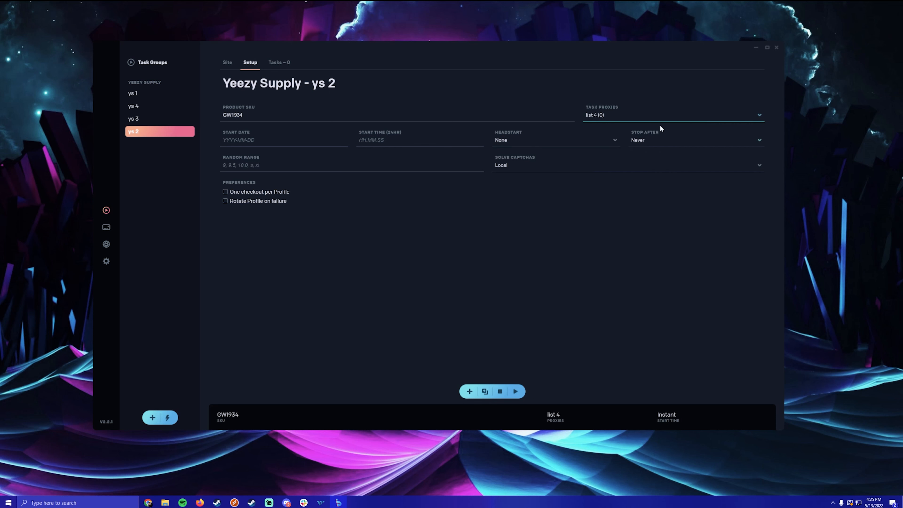
- Keep Stop After at Never, use AYCD AutoSolve and enable profile rotation for ys 2
left_click(664, 144)
left_click(551, 182)
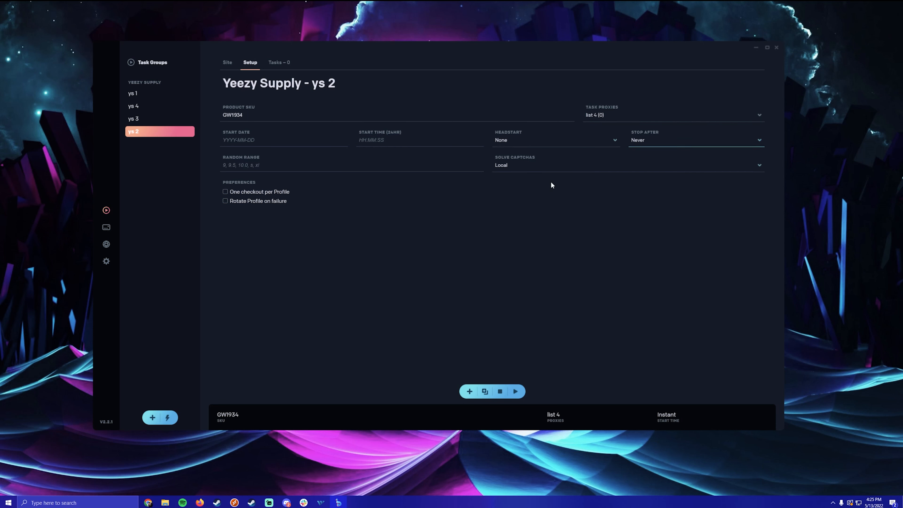
left_click(516, 171)
left_click(515, 181)
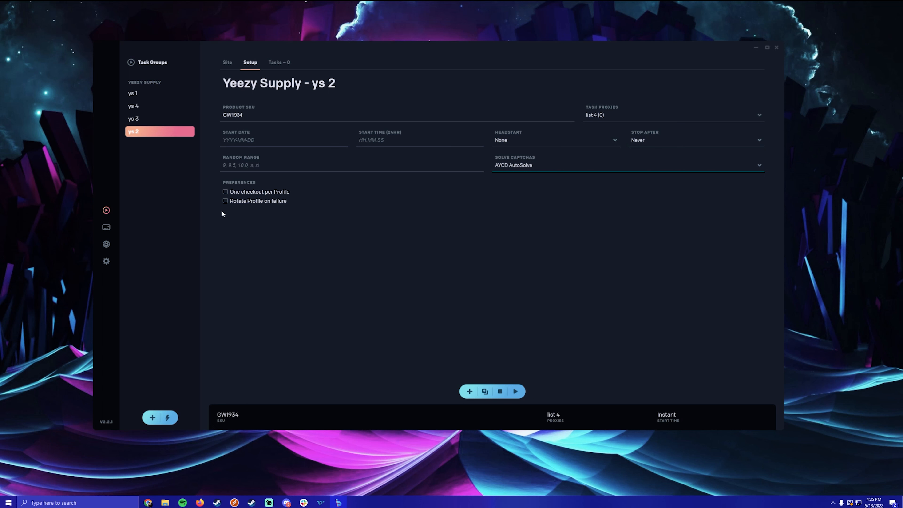
left_click(225, 201)
- Bulk-add 500 tasks per profile to ys 2 using the Test profile group
left_click(279, 63)
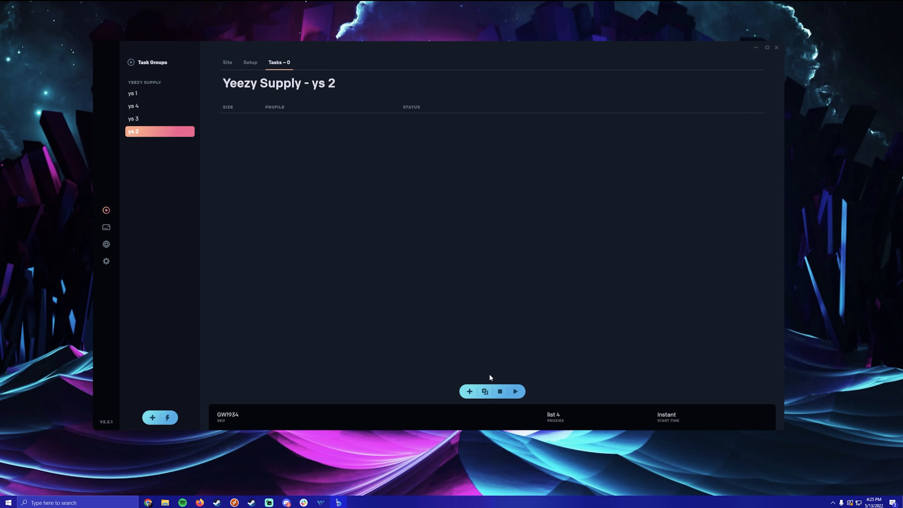
left_click(485, 391)
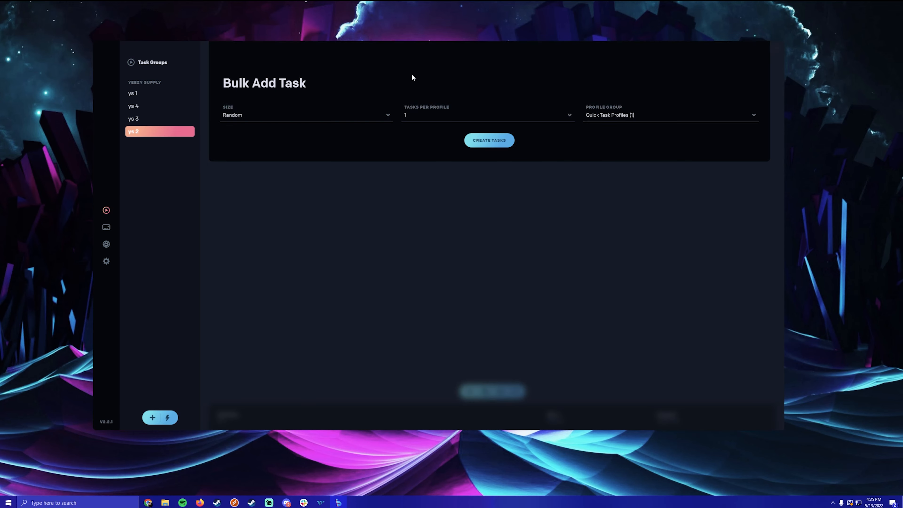
left_click(423, 117)
scroll(445, 221, "down", 10)
left_click(444, 238)
left_click(667, 116)
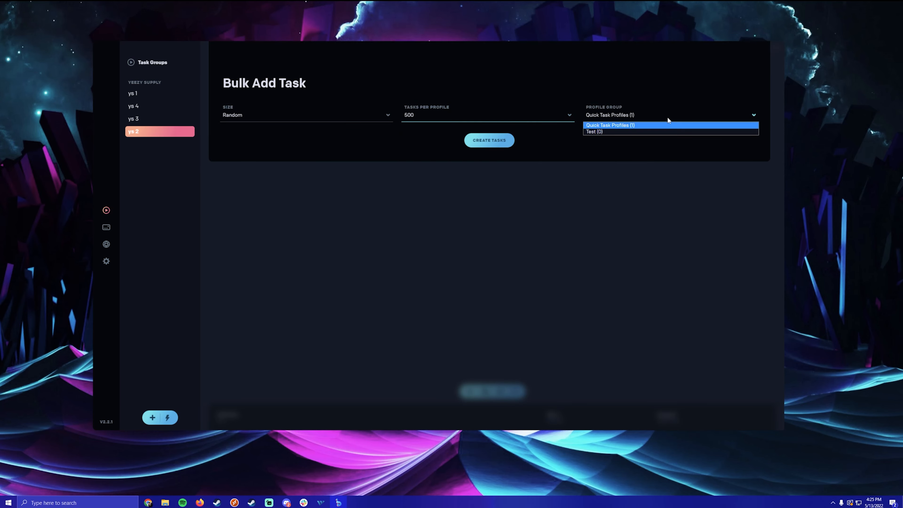
left_click(639, 131)
left_click(489, 141)
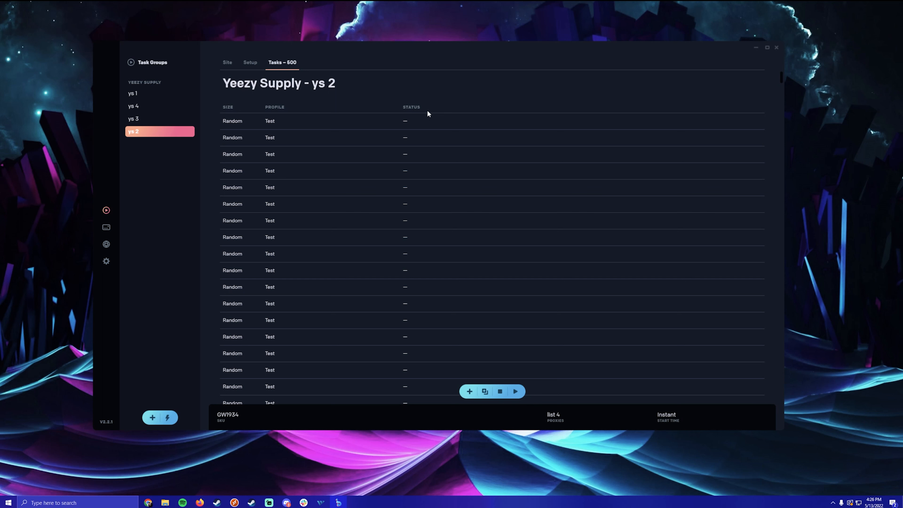
- Cycle through the ys 1, ys 3, ys 4 and ys 2 task lists, ending on ys 3's 500 tasks
left_click(164, 96)
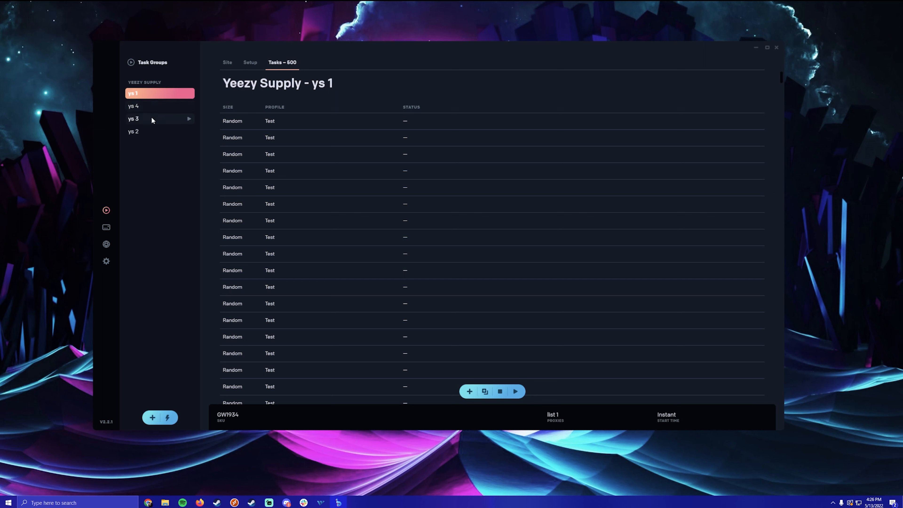
left_click(151, 117)
left_click(159, 103)
left_click(158, 94)
left_click(152, 120)
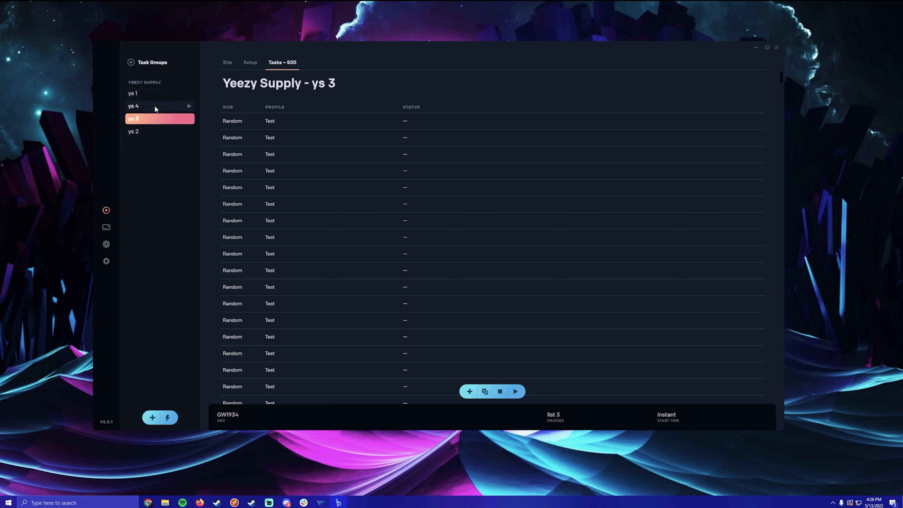
left_click(154, 93)
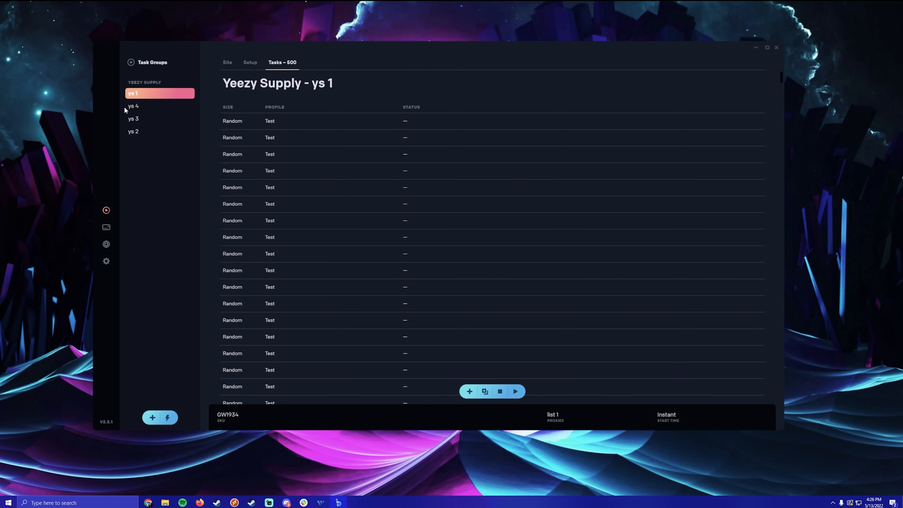
left_click(157, 106)
left_click(149, 118)
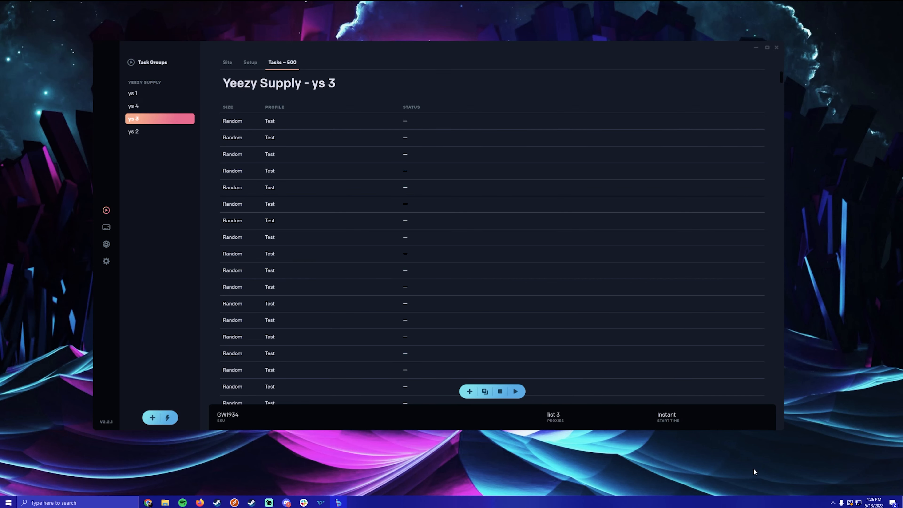
left_click(178, 131)
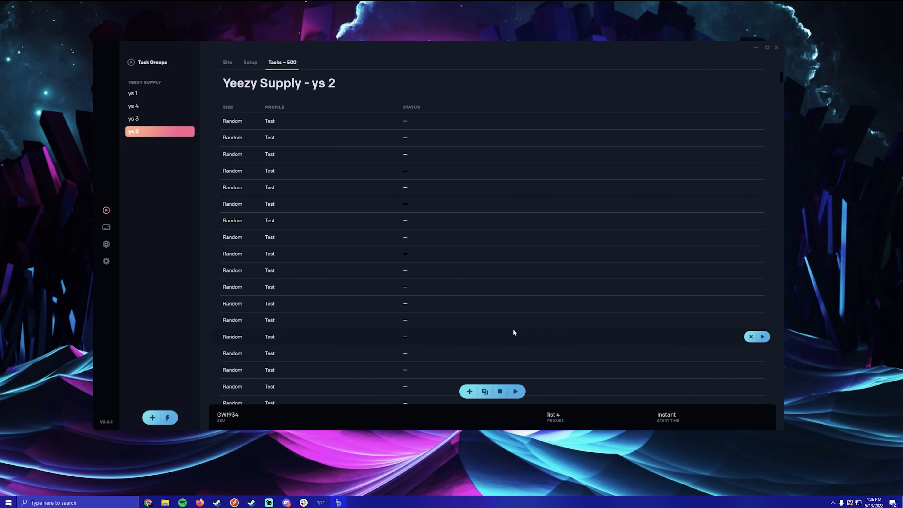
left_click(167, 93)
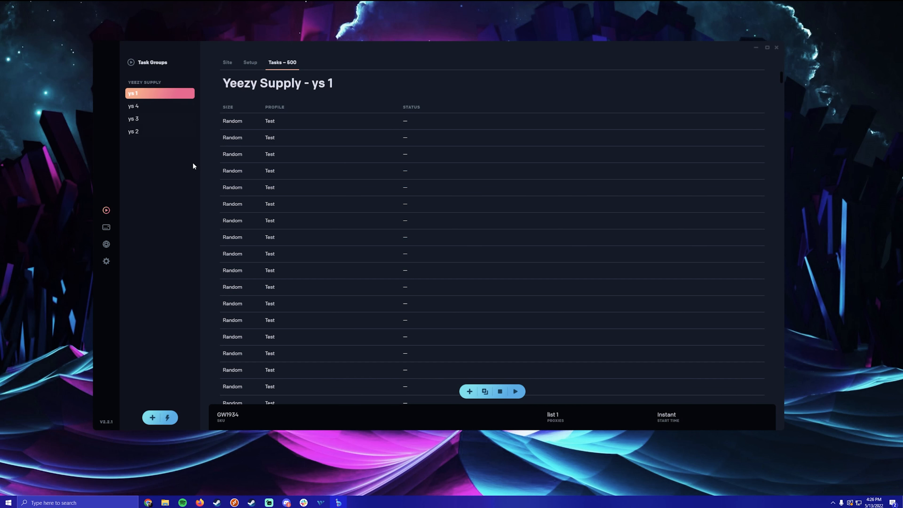
left_click(160, 122)
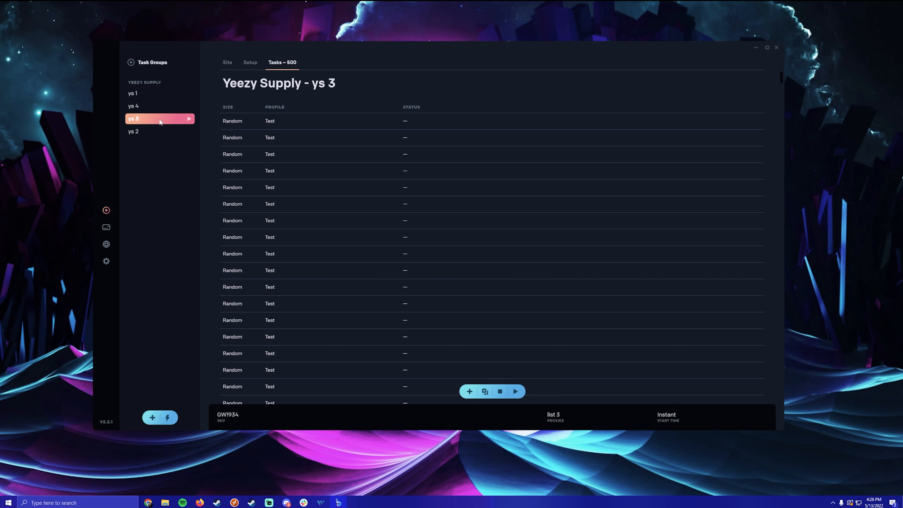